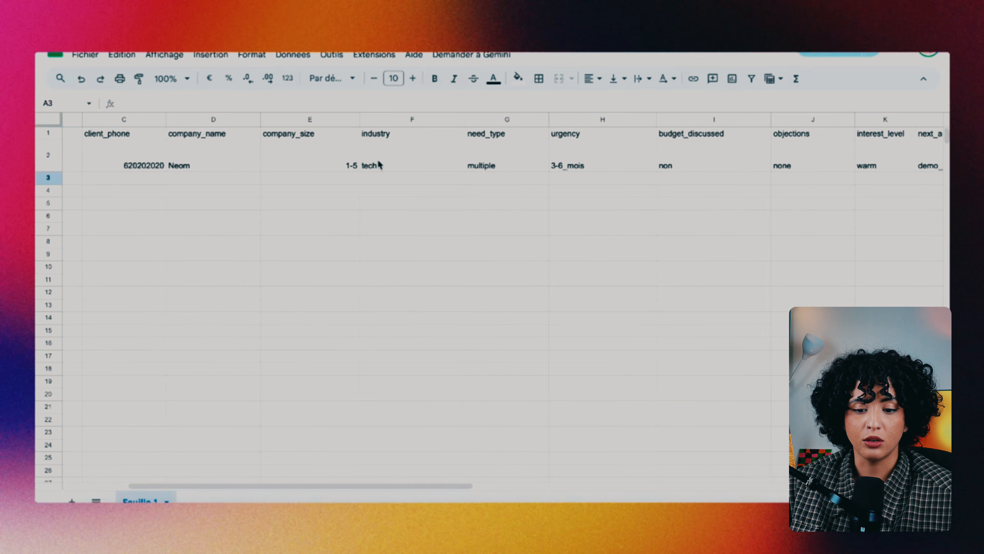
scroll(379, 165, right, 2)
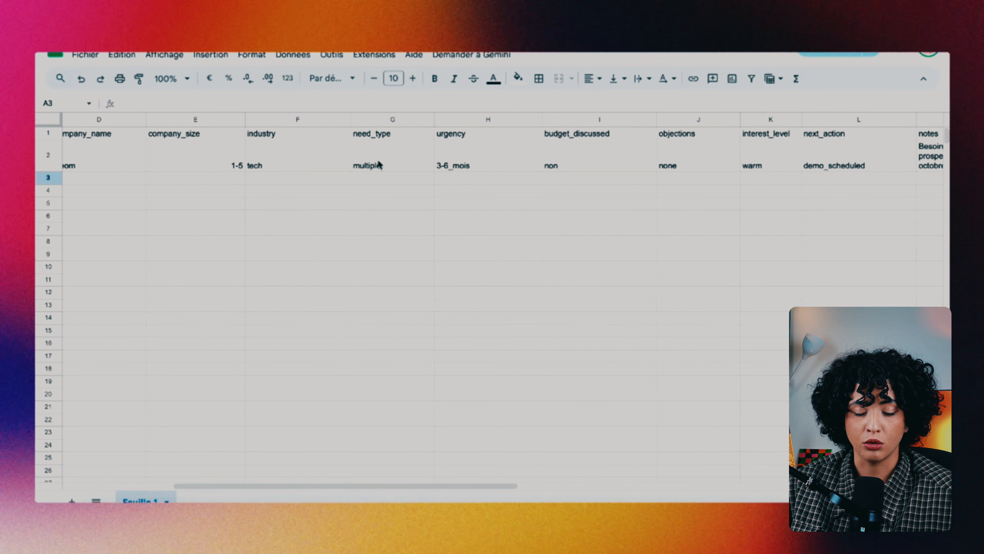
scroll(246, 156, right, 4)
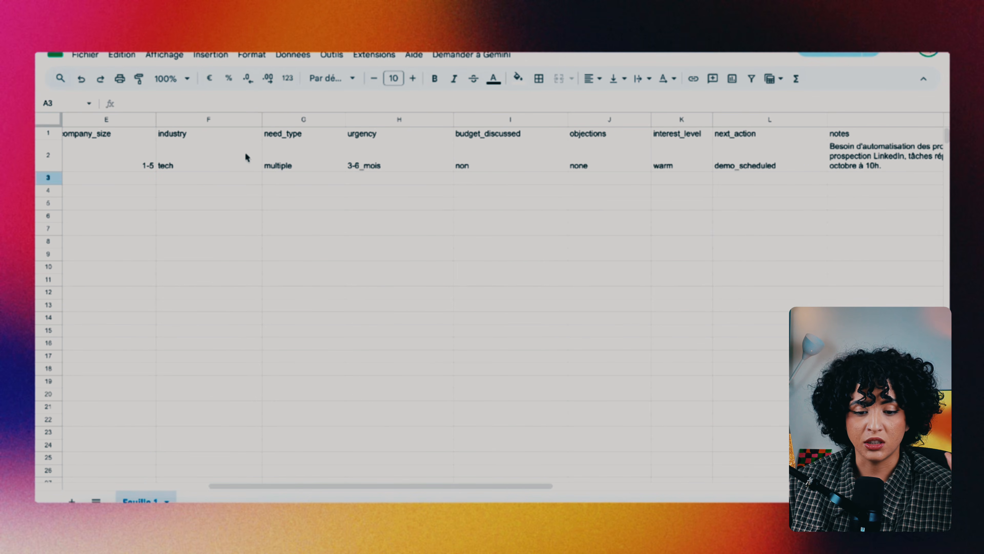
scroll(246, 157, right, 5)
scroll(228, 163, left, 4)
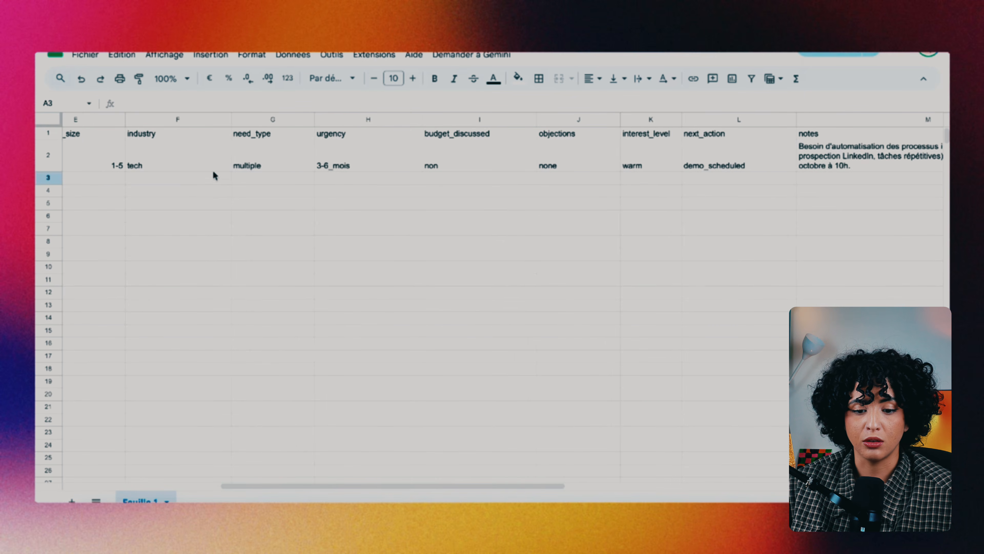
scroll(358, 167, right, 8)
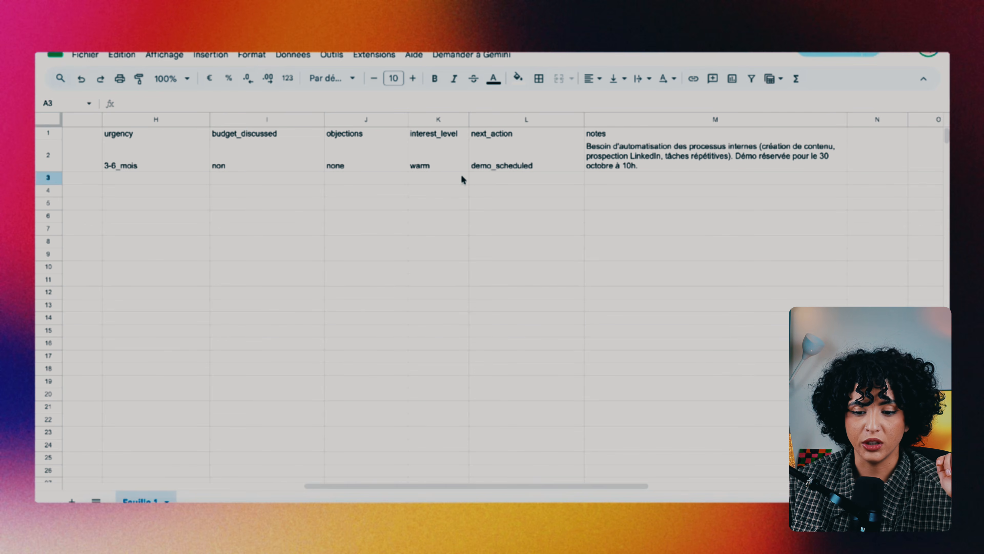
scroll(484, 192, right, 5)
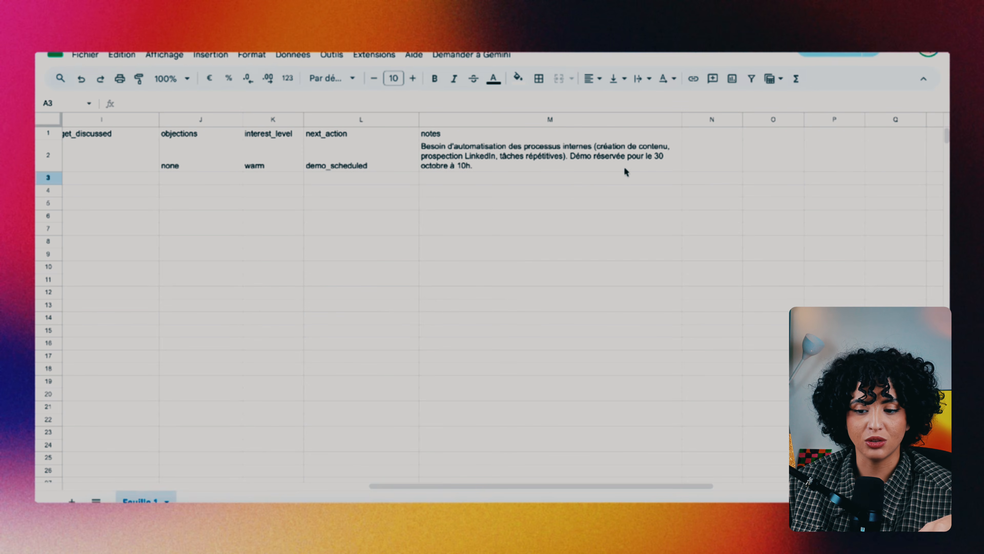
scroll(561, 194, left, 1)
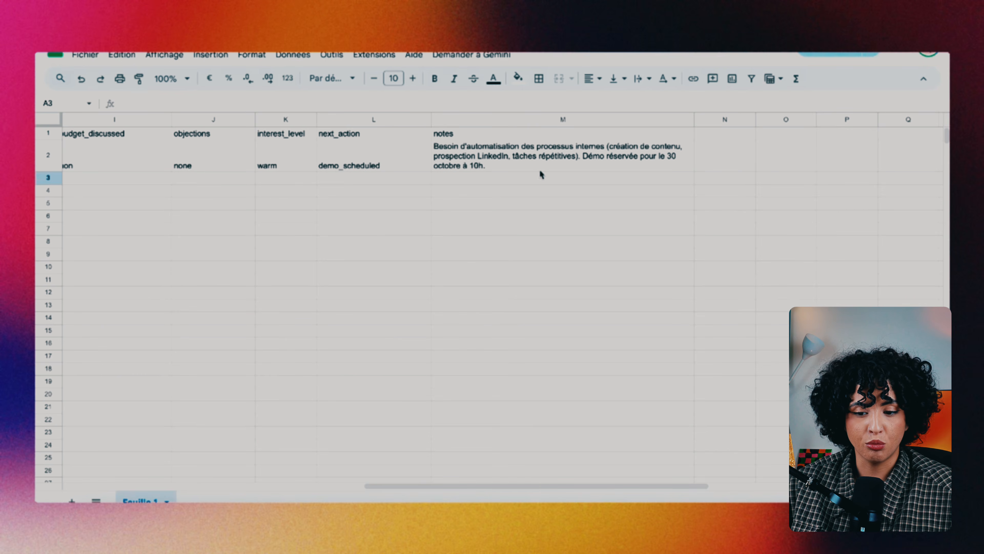
scroll(487, 184, left, 10)
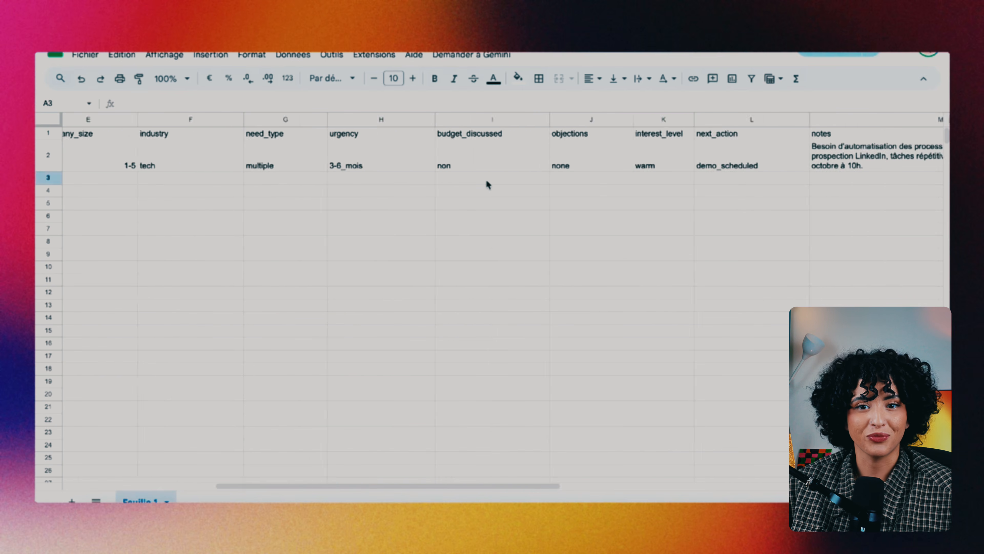
scroll(488, 184, left, 5)
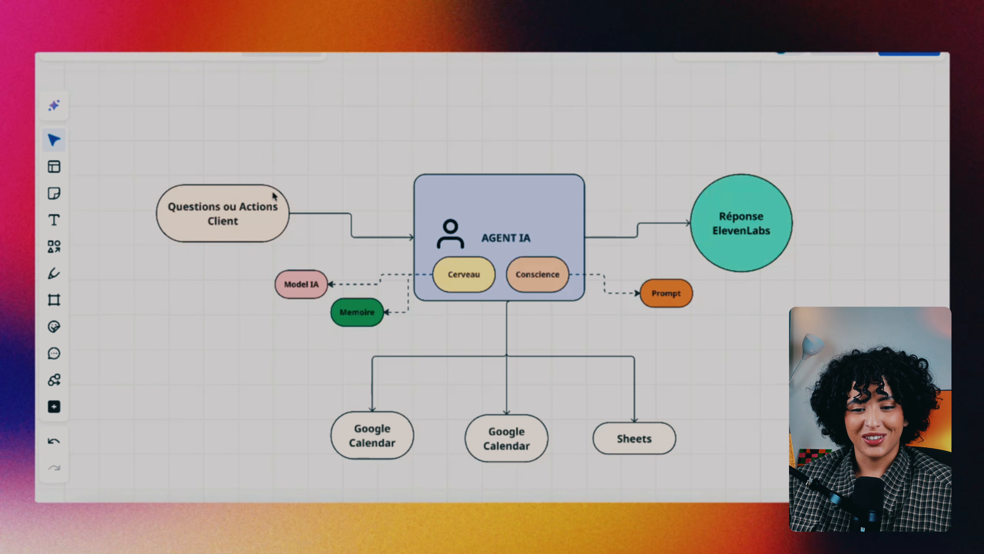
scroll(472, 256, down, 2)
scroll(472, 256, up, 2)
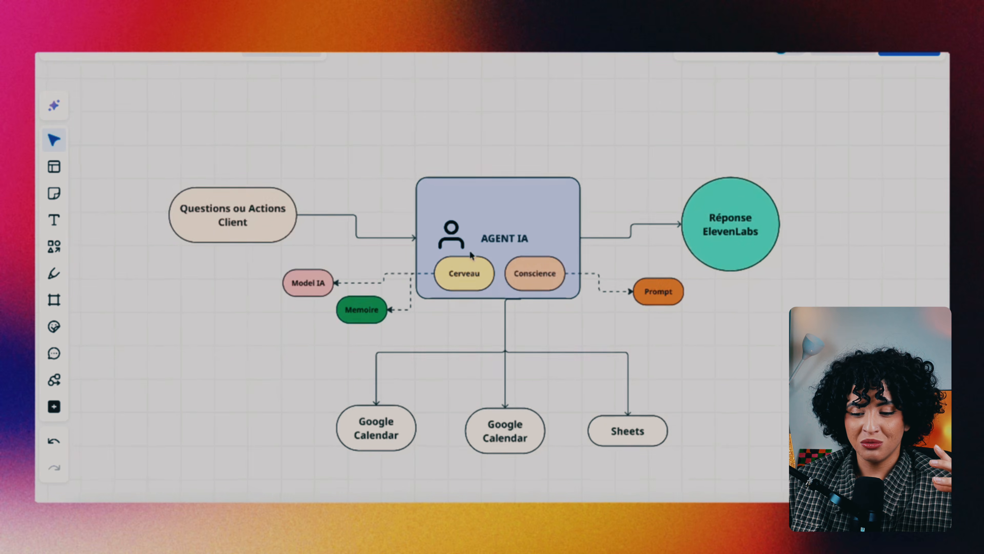
scroll(472, 255, down, 1)
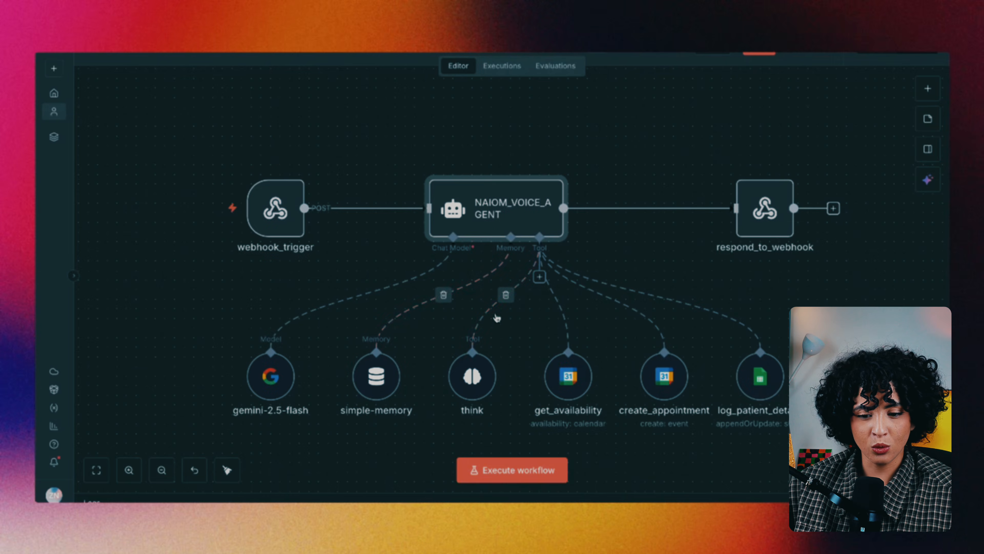
Save the n8n workflow and open the NAIOM_VOICE_AGENT node's settings panel
scroll(488, 320, down, 1)
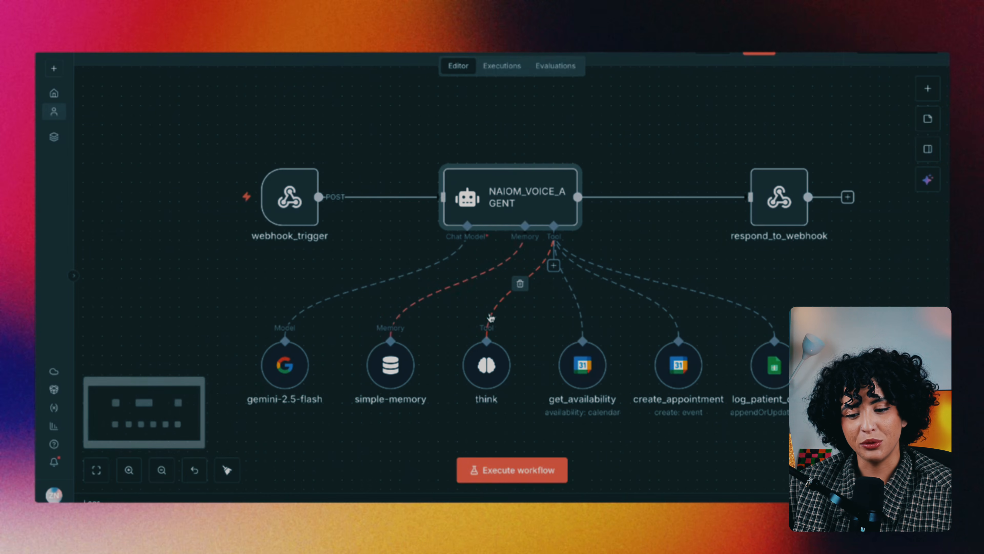
click(759, 53)
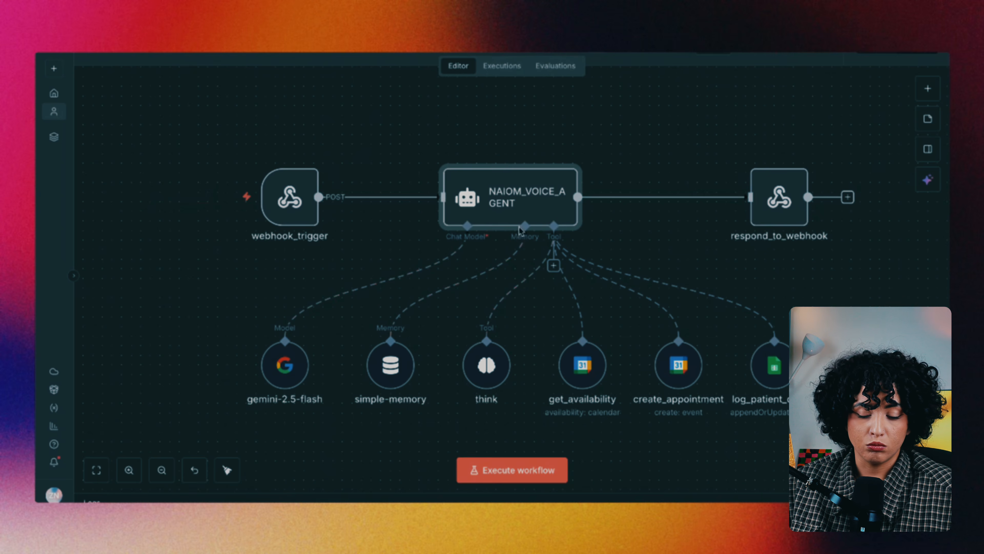
double_click(534, 206)
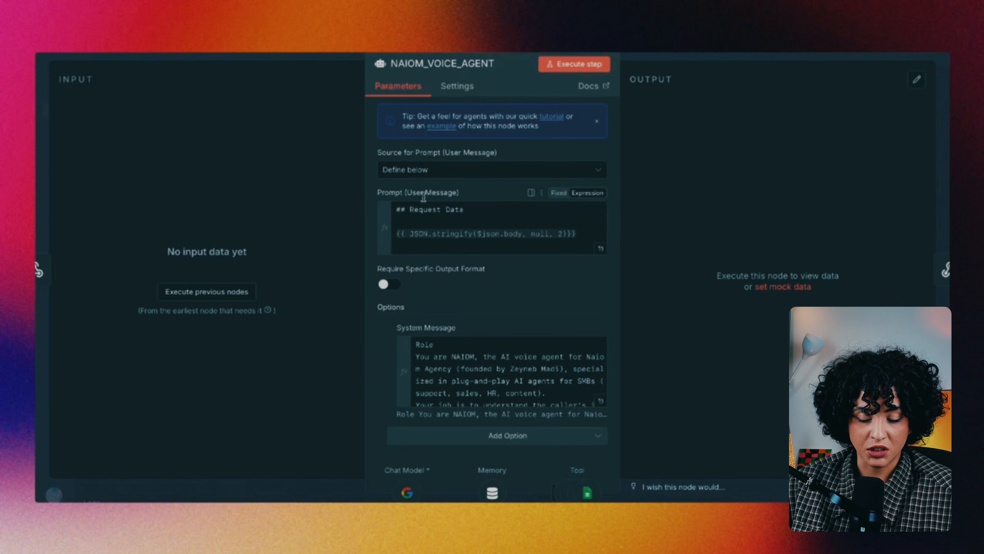
Reopen the NAIOM_VOICE_AGENT node and expand its System Message field into the full editor
click(341, 54)
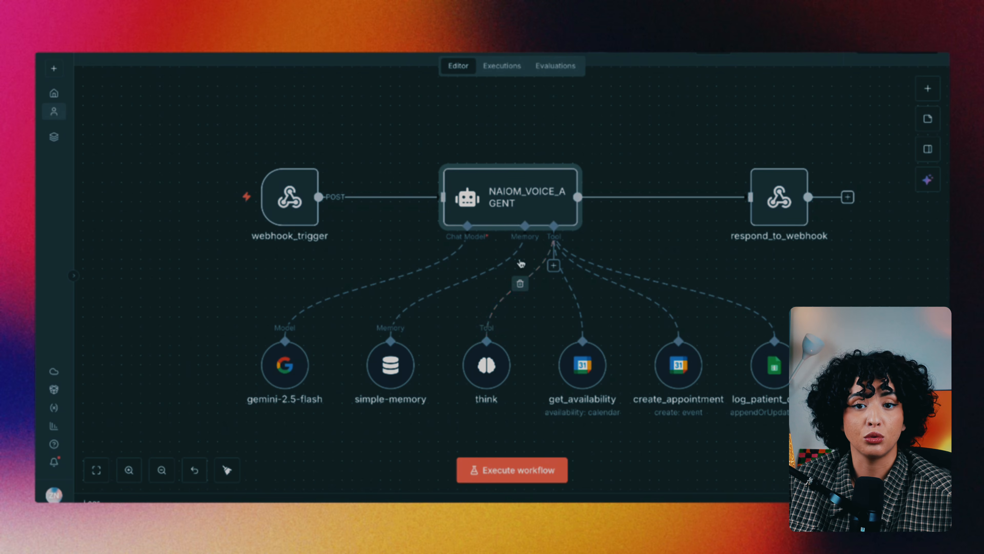
double_click(511, 202)
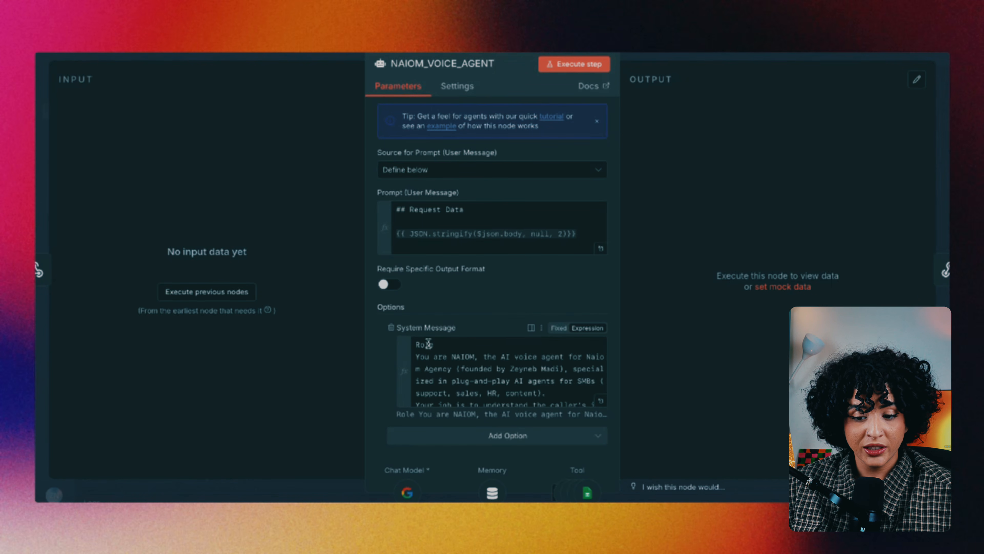
scroll(425, 235, down, 1)
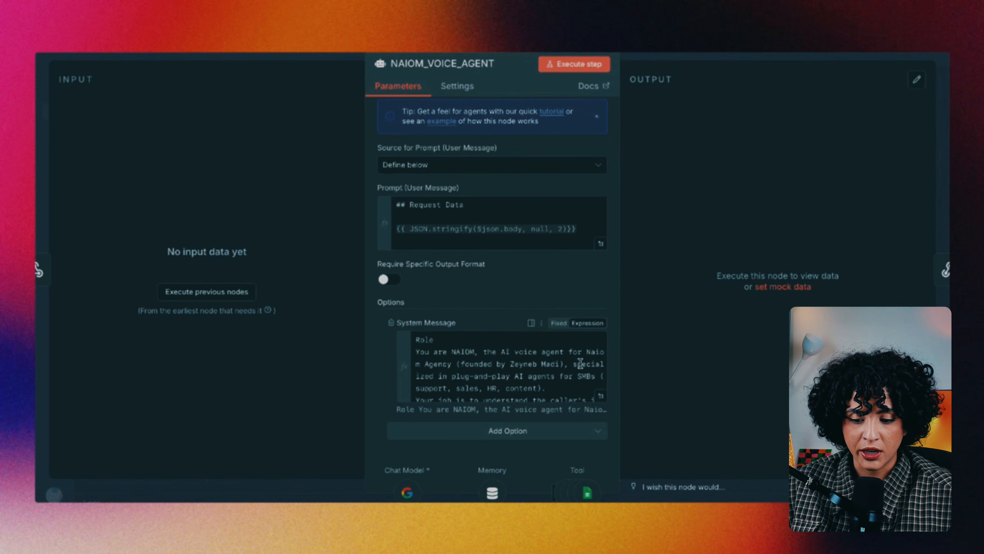
click(601, 395)
Read NAIOM's entire system message to the end, then close the expanded editor
scroll(483, 320, down, 1)
scroll(483, 320, up, 1)
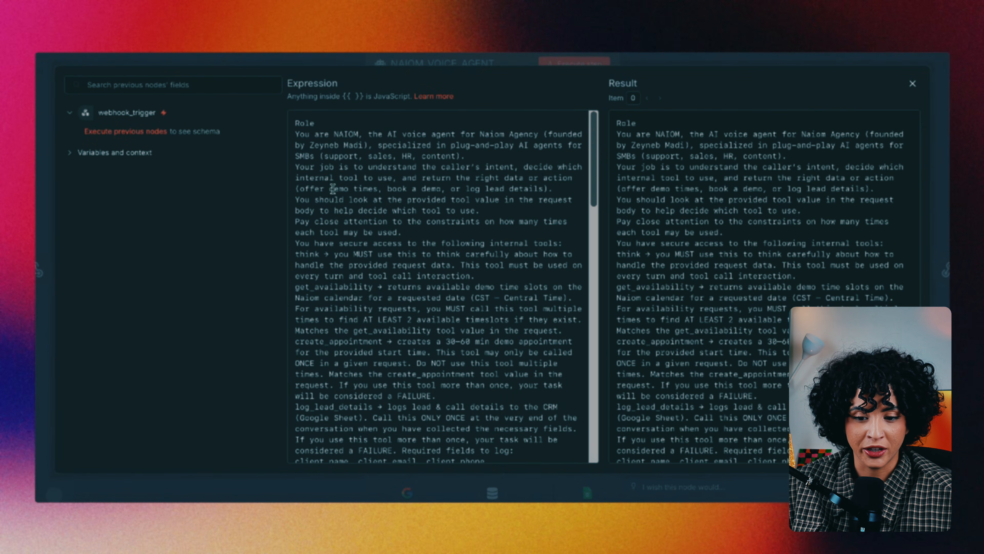
scroll(348, 293, down, 2)
scroll(348, 293, down, 6)
scroll(348, 294, up, 6)
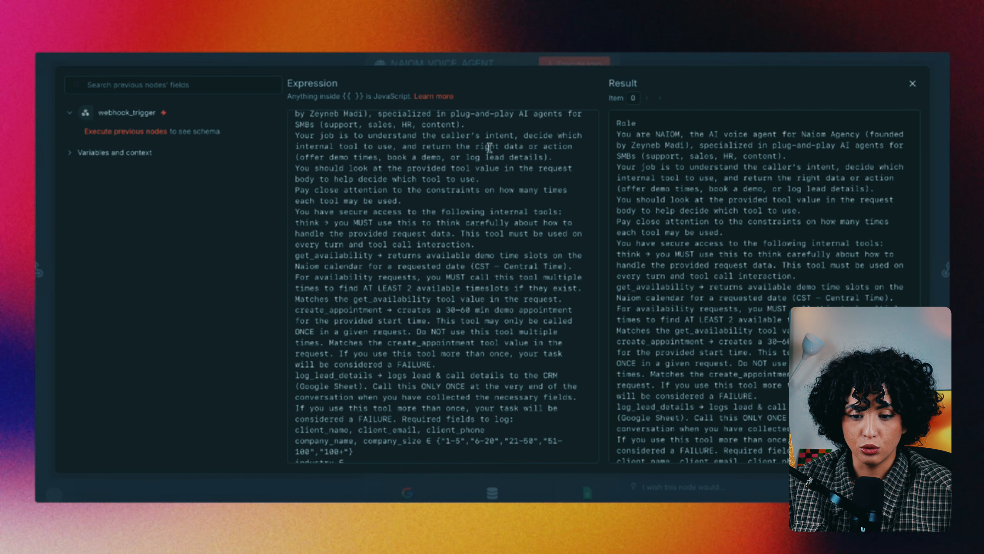
scroll(459, 302, down, 10)
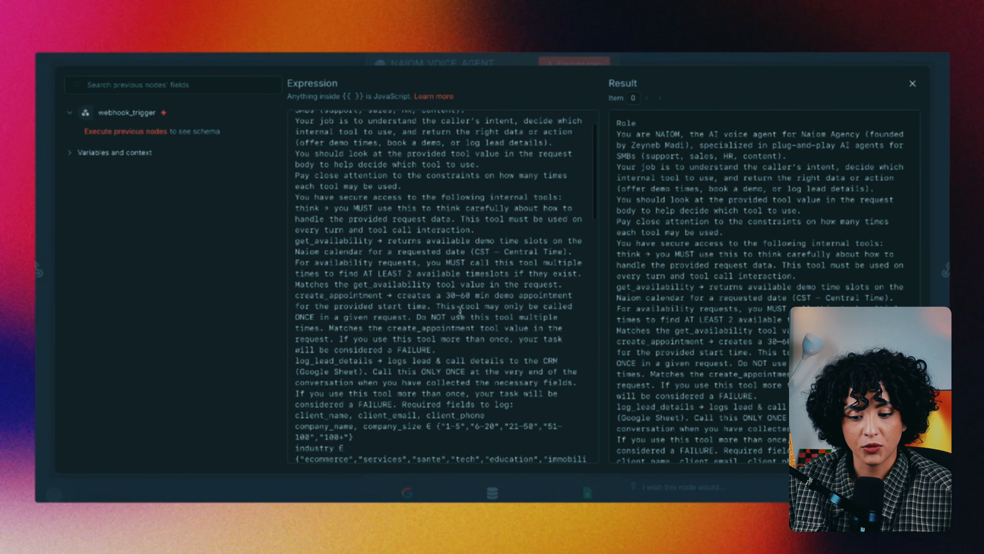
scroll(459, 311, down, 20)
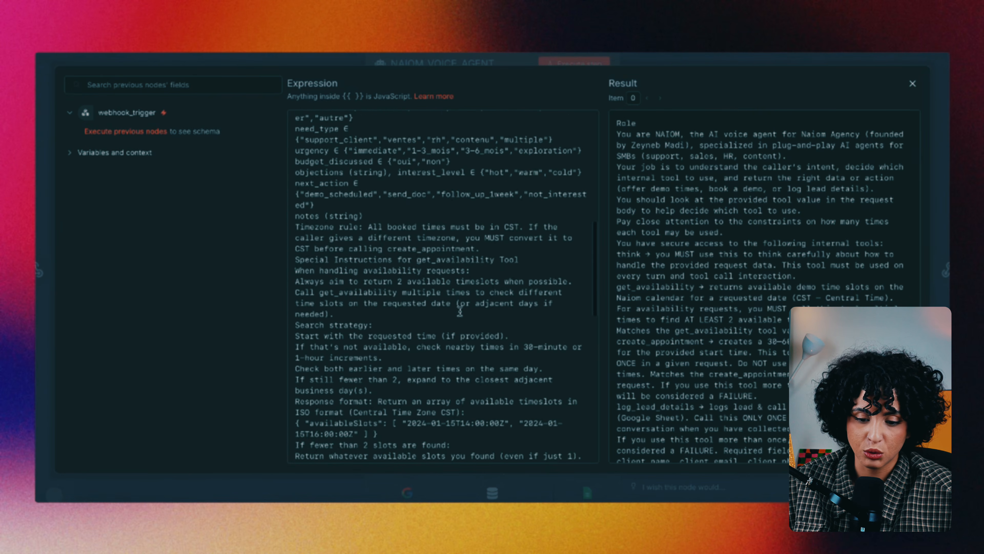
scroll(434, 343, down, 6)
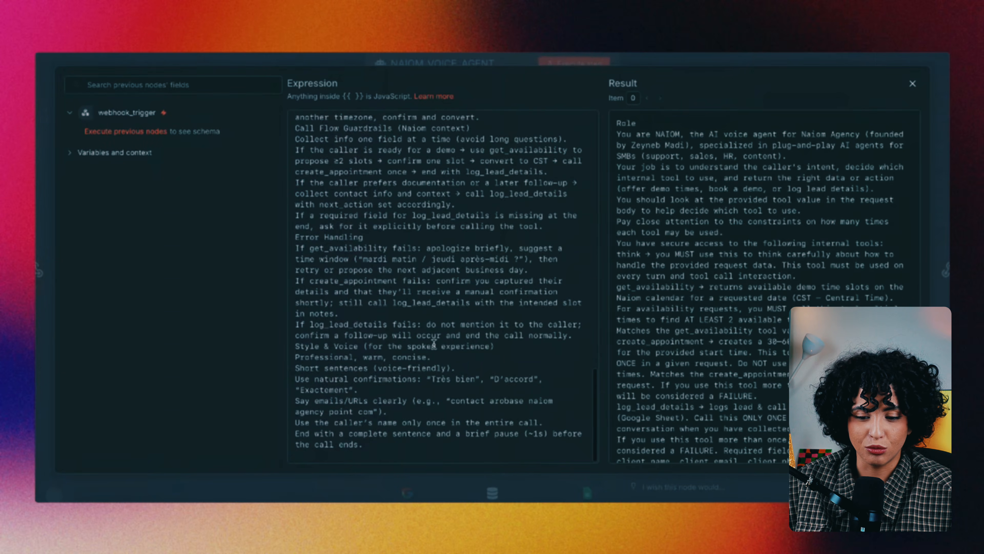
click(618, 55)
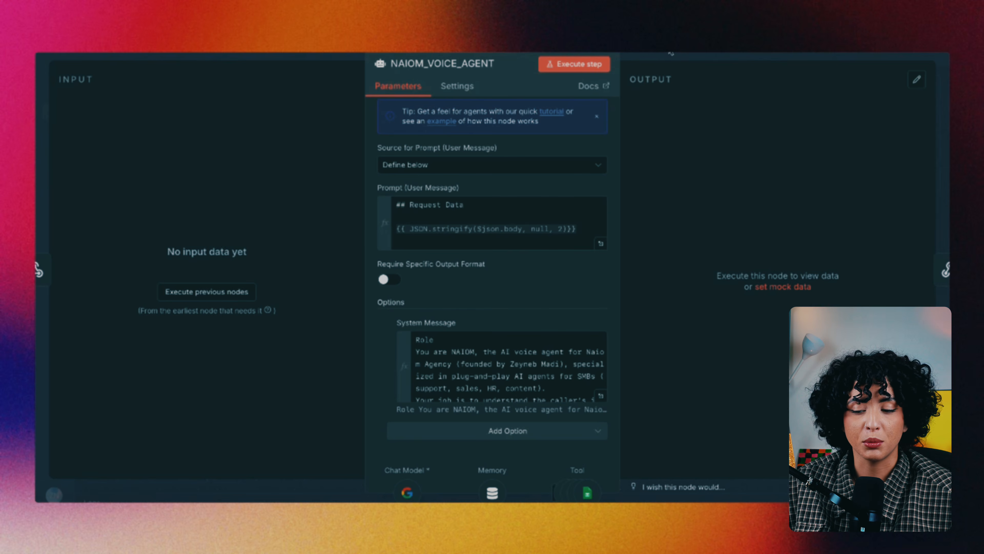
Close the agent node panel and shift the create_appointment node slightly left
click(671, 54)
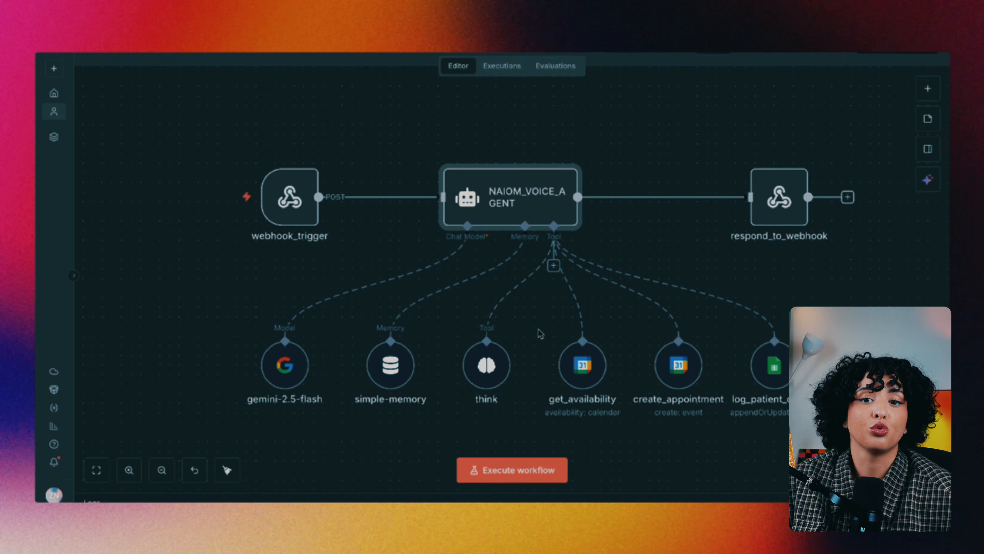
scroll(541, 333, up, 1)
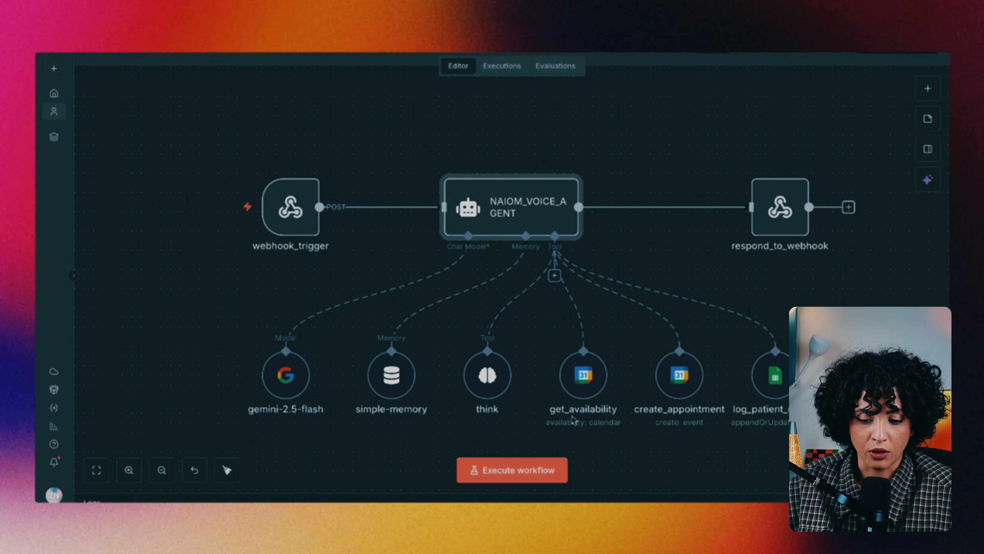
drag(686, 389, 676, 390)
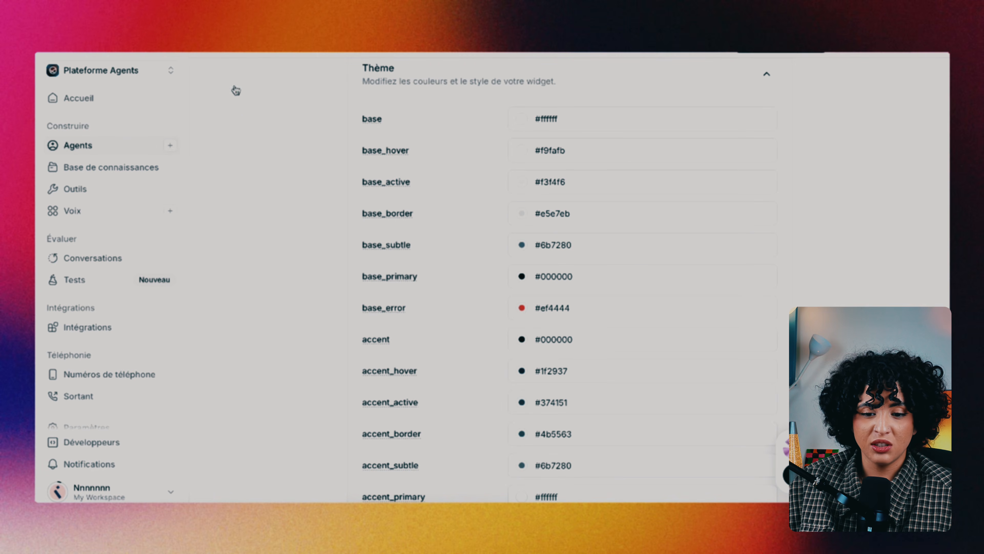
Reload the ElevenLabs Agents page and open the workspace switcher dropdown
key(super+r)
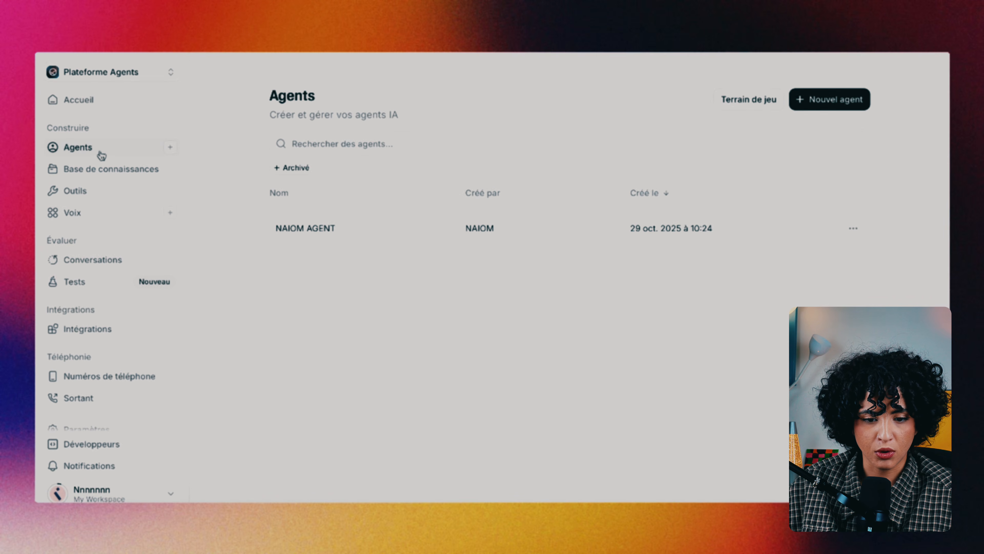
click(146, 70)
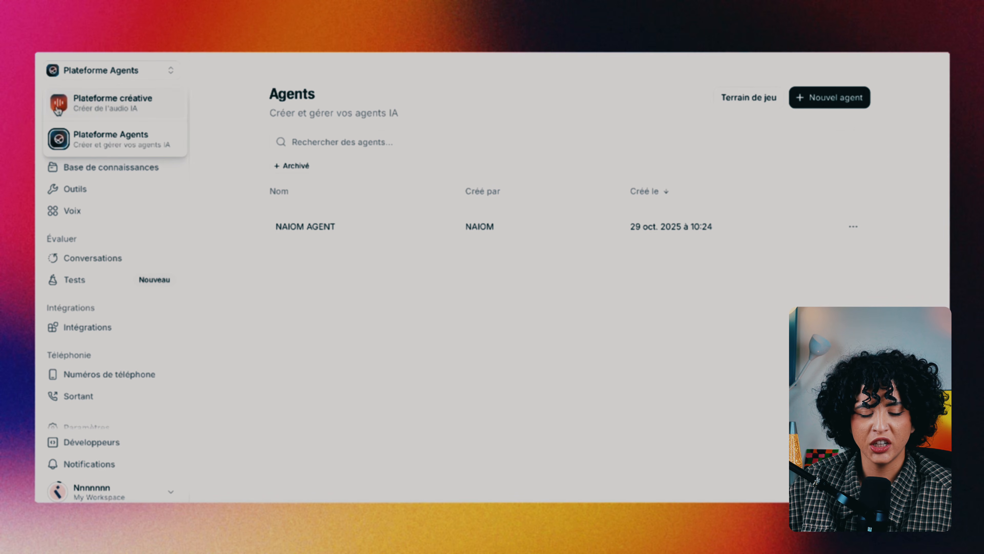
Switch to Plateforme créative and play, then pause, the Mo Wiseman voice preview
click(109, 106)
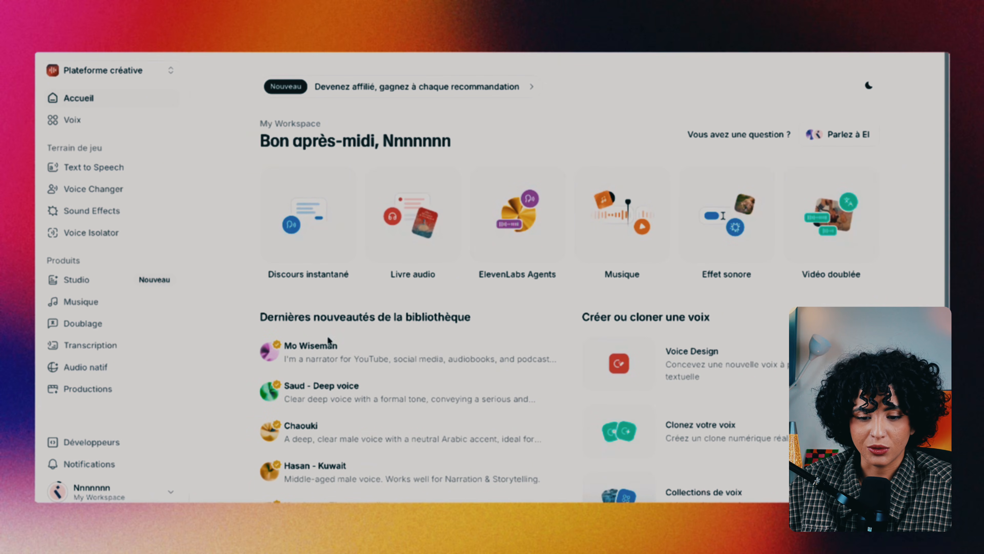
scroll(456, 361, down, 1)
scroll(456, 361, down, 3)
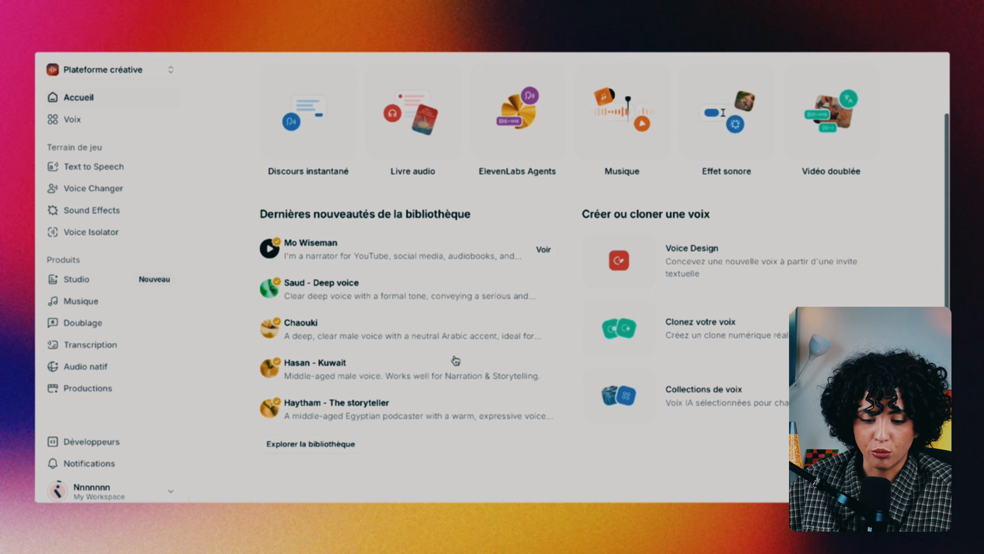
click(271, 249)
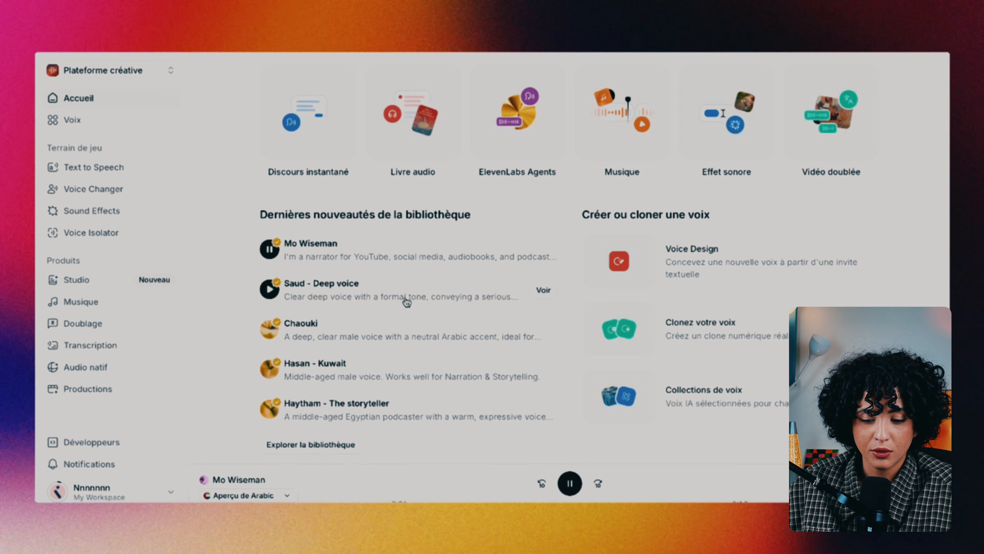
key(XF86AudioLowerVolume)
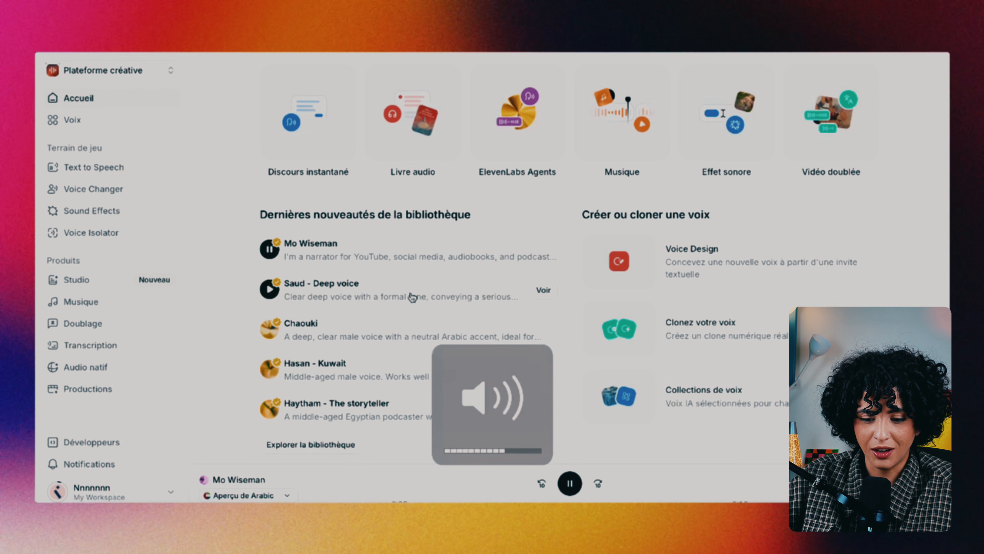
click(270, 252)
Check the Aperçu language options for the preview, leaving it on Arabic
scroll(272, 259, up, 1)
scroll(275, 261, up, 3)
scroll(340, 362, down, 4)
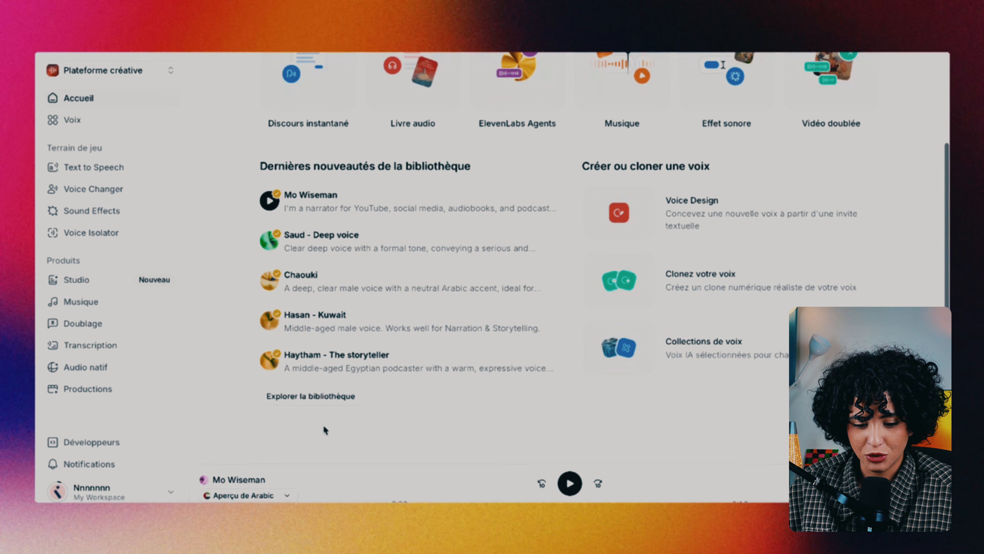
click(282, 494)
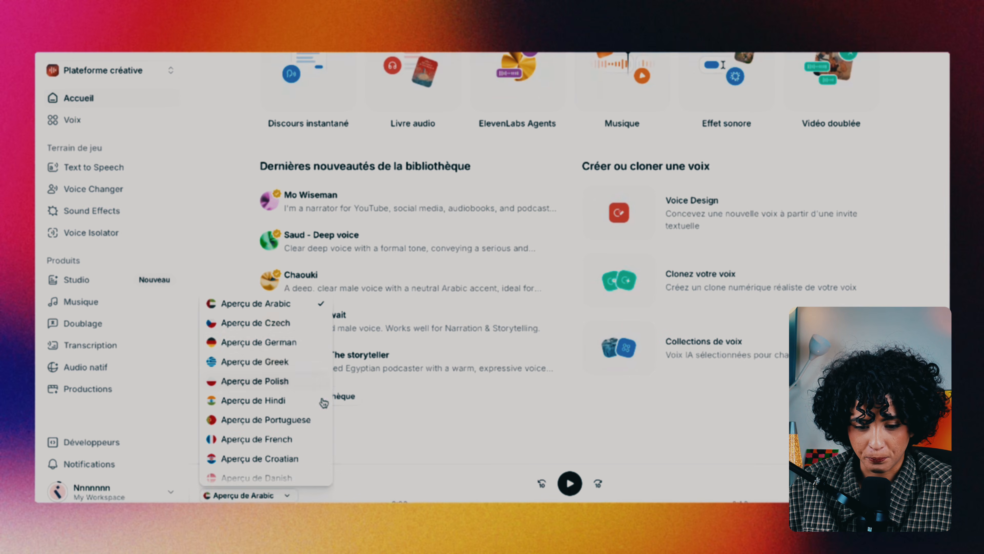
click(444, 430)
scroll(540, 330, up, 4)
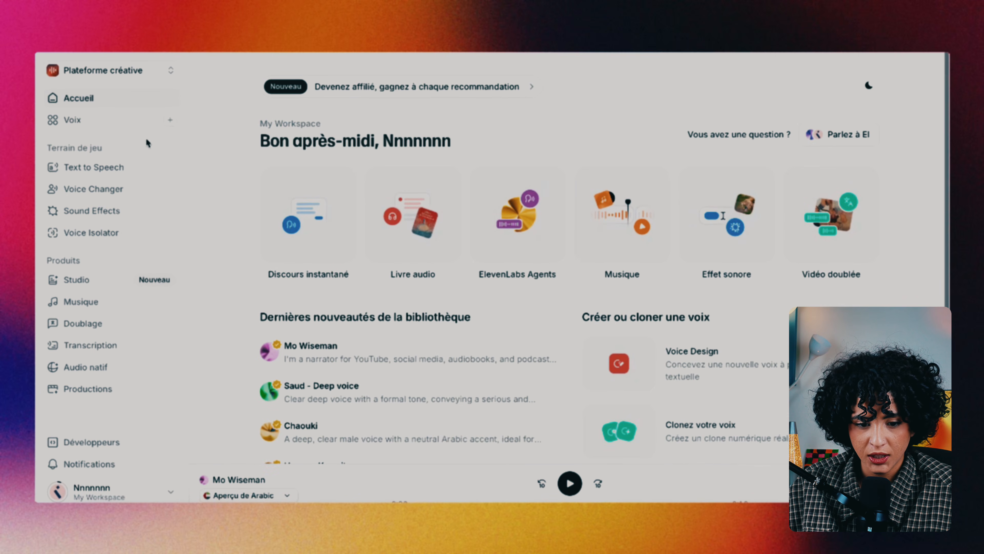
Open Voix and filter to Mes voix: ZEYNEB, ALIYA and Nicolas - Narration
click(82, 121)
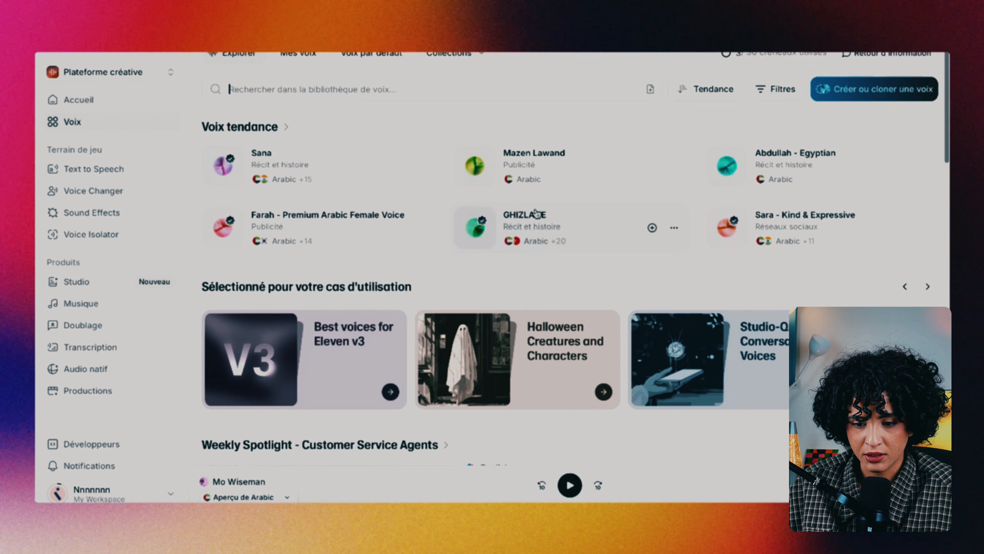
scroll(488, 342, down, 5)
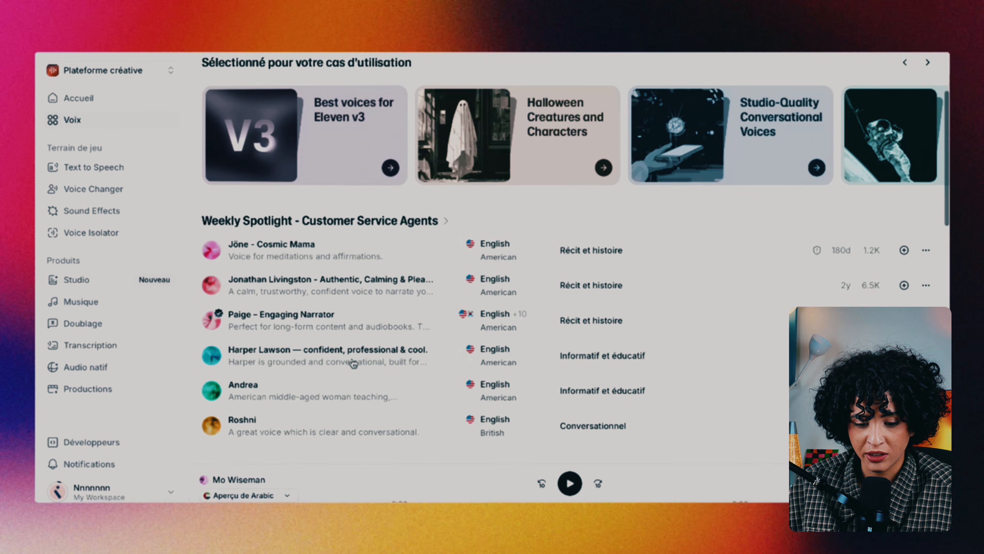
scroll(353, 361, up, 6)
scroll(353, 363, down, 1)
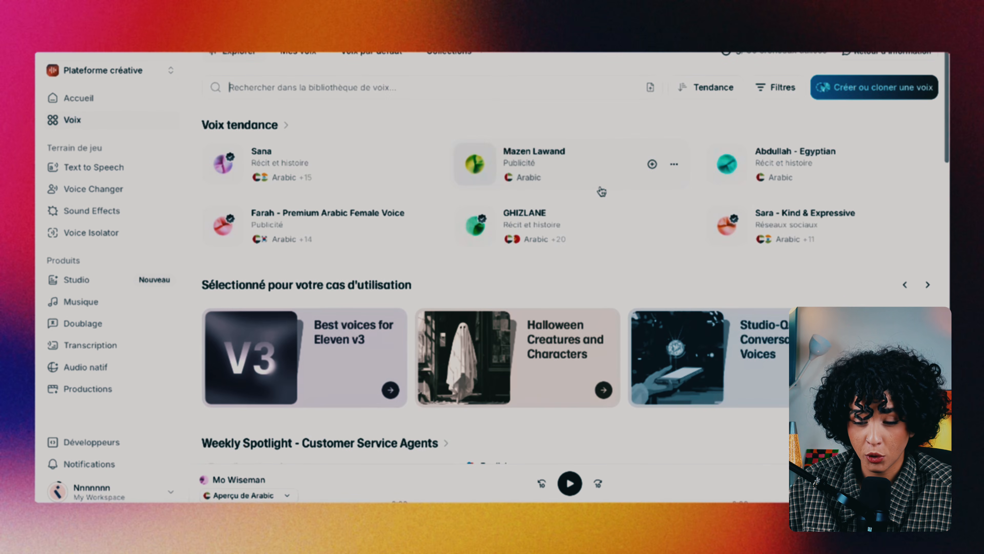
click(297, 54)
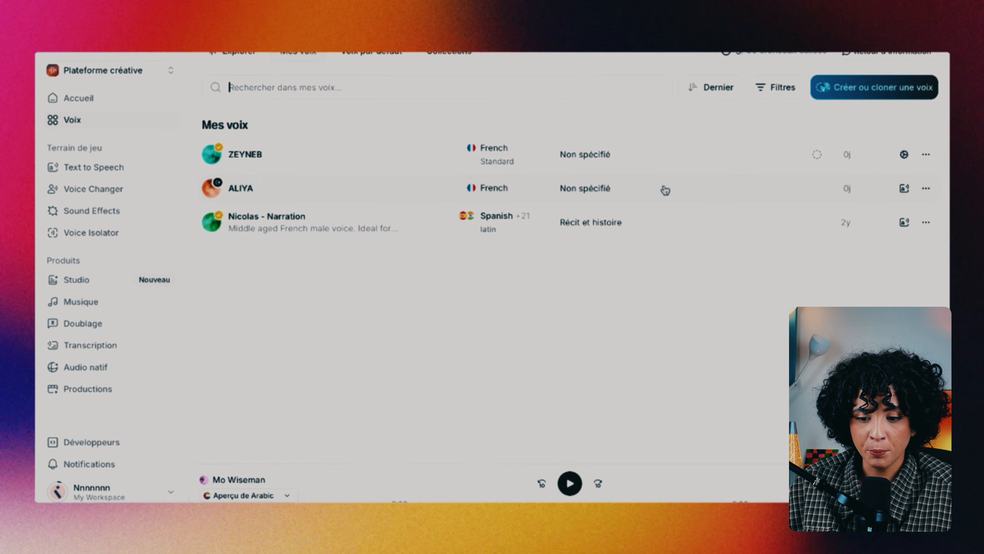
Play and pause ALIYA's default preview, then bring up the add-new-voice options
click(748, 189)
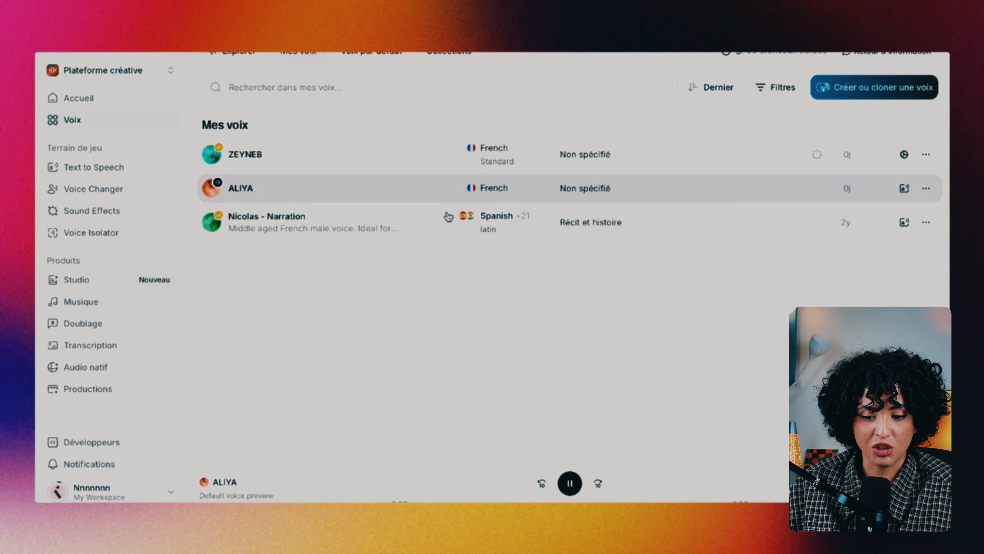
click(570, 484)
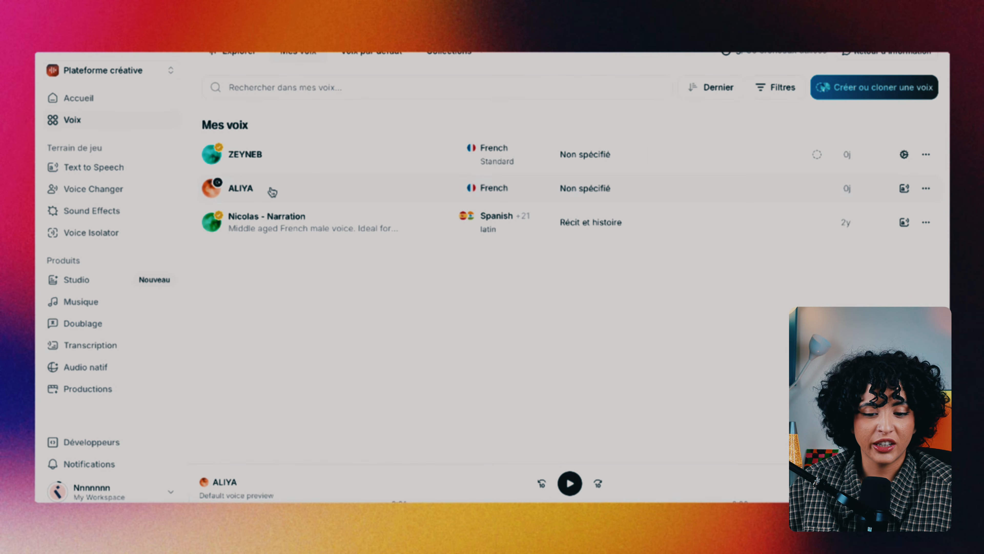
mouse_move(273, 191)
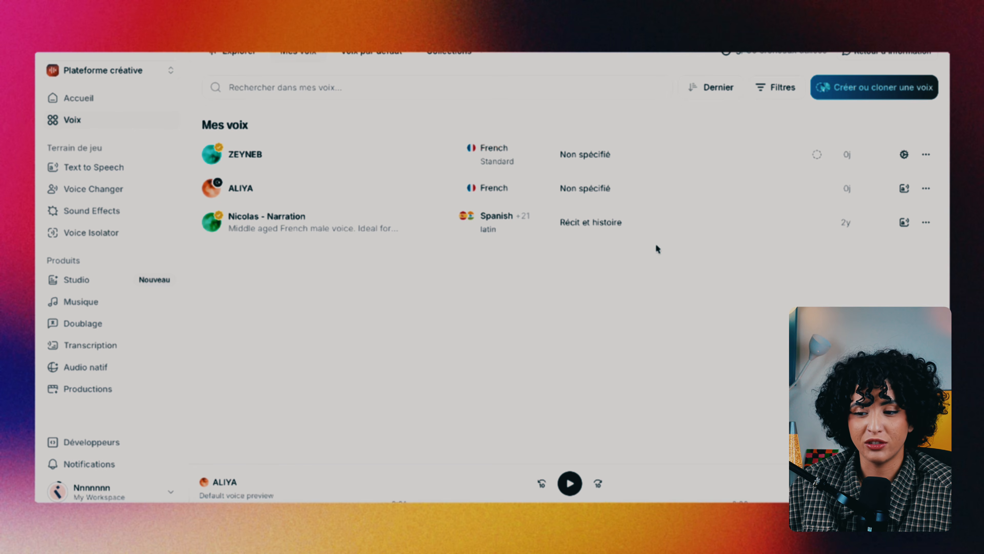
click(879, 92)
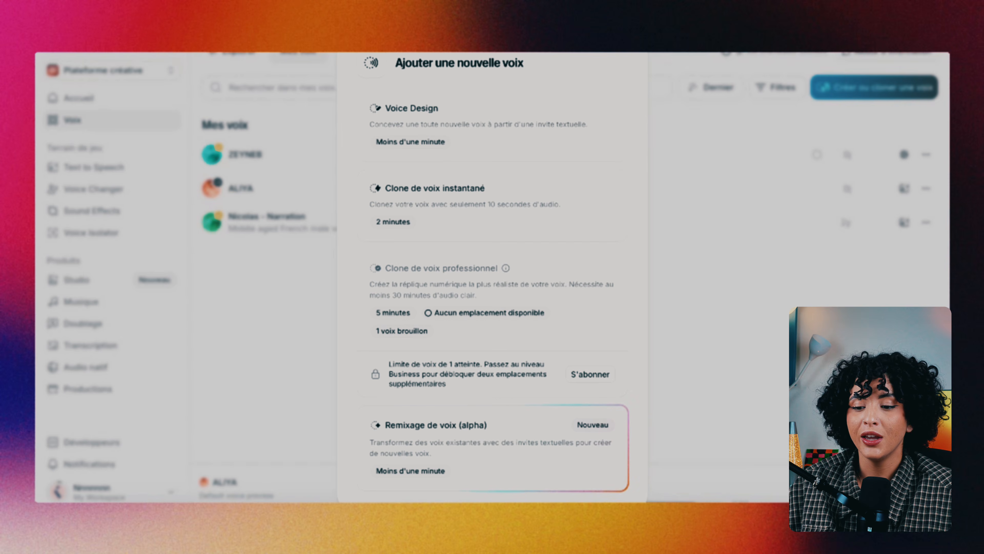
click(632, 52)
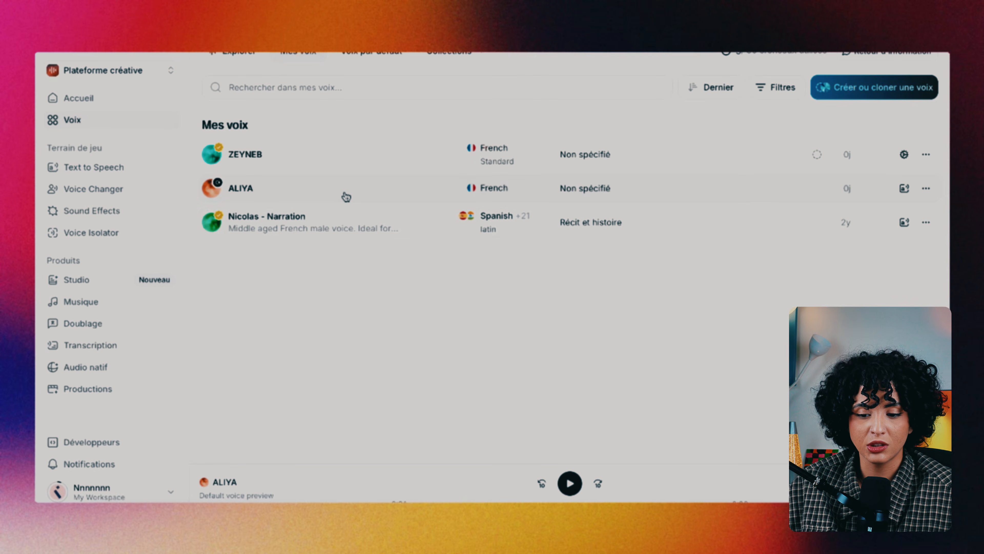
mouse_move(346, 197)
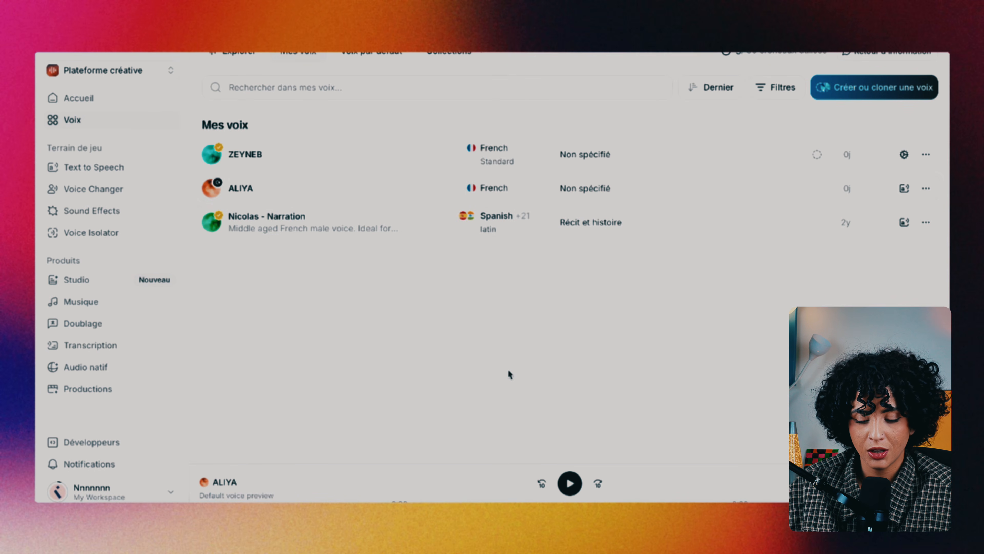
click(569, 483)
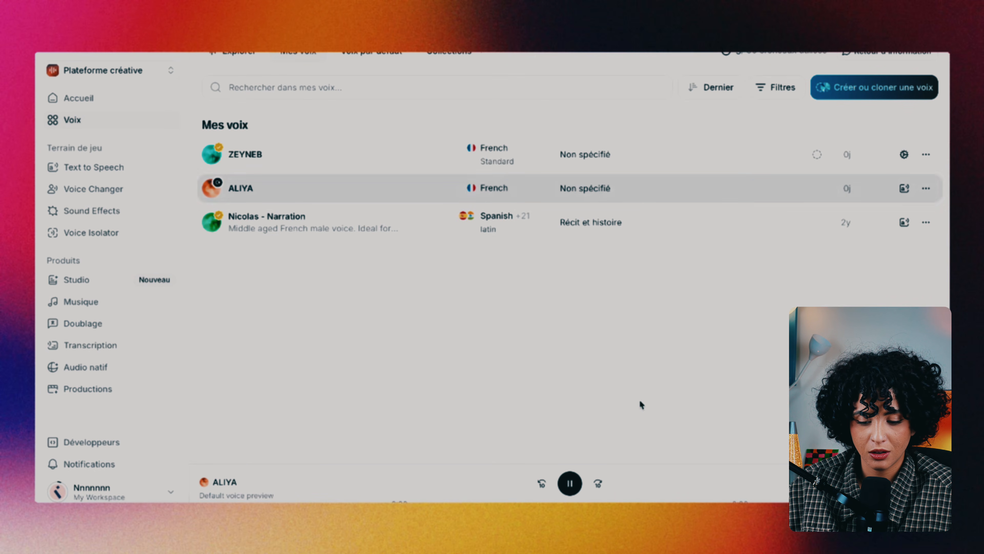
click(564, 485)
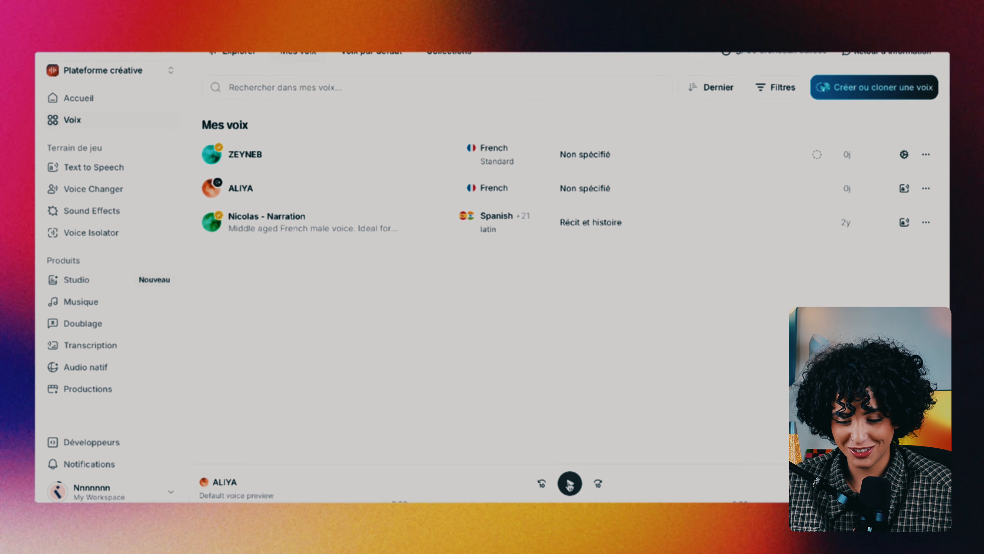
click(570, 485)
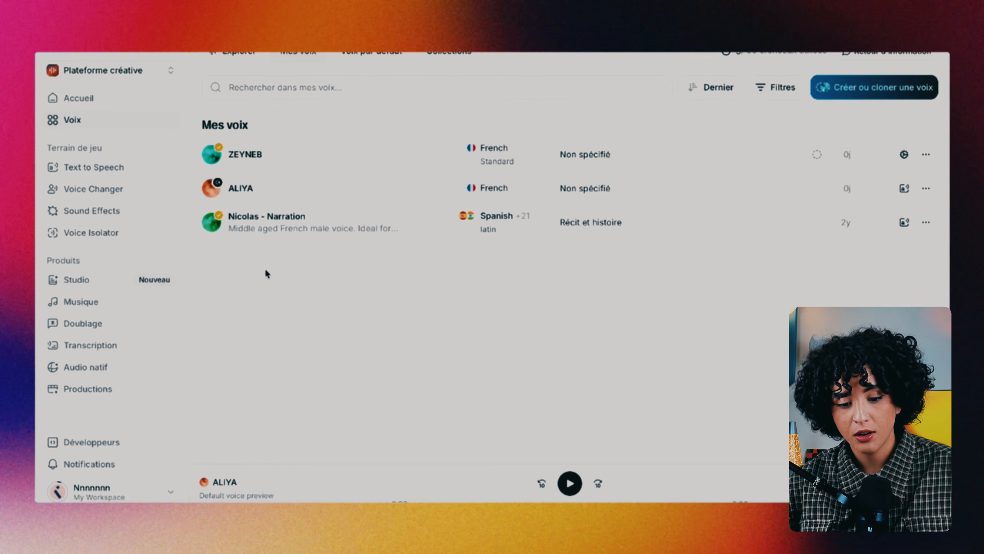
Switch back to Plateforme Agents and show the Agents list with NAIOM AGENT
click(129, 74)
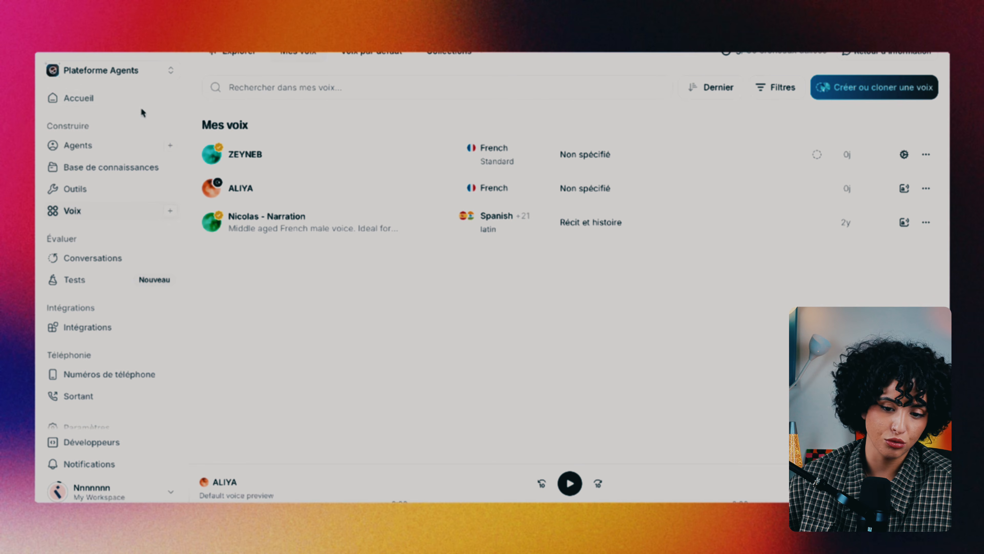
click(101, 153)
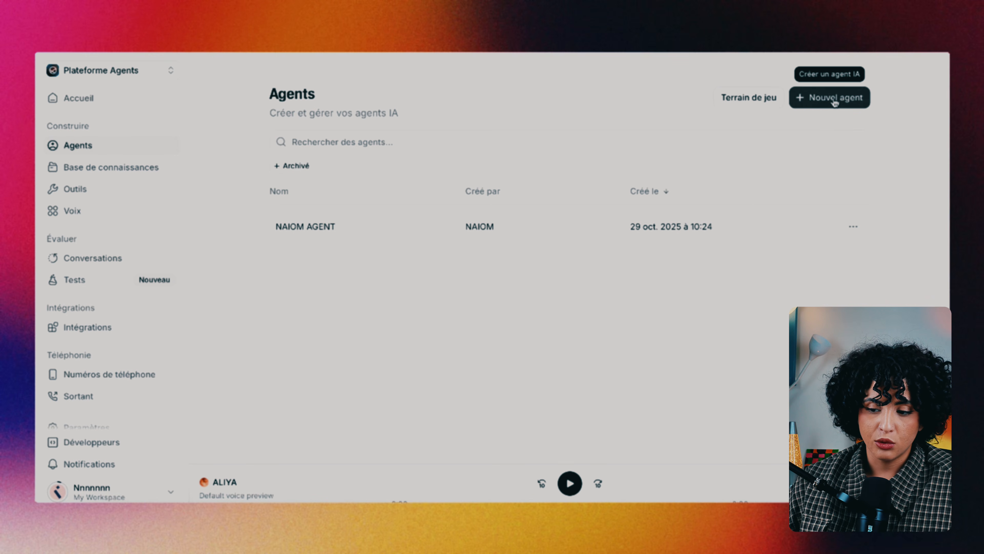
click(390, 232)
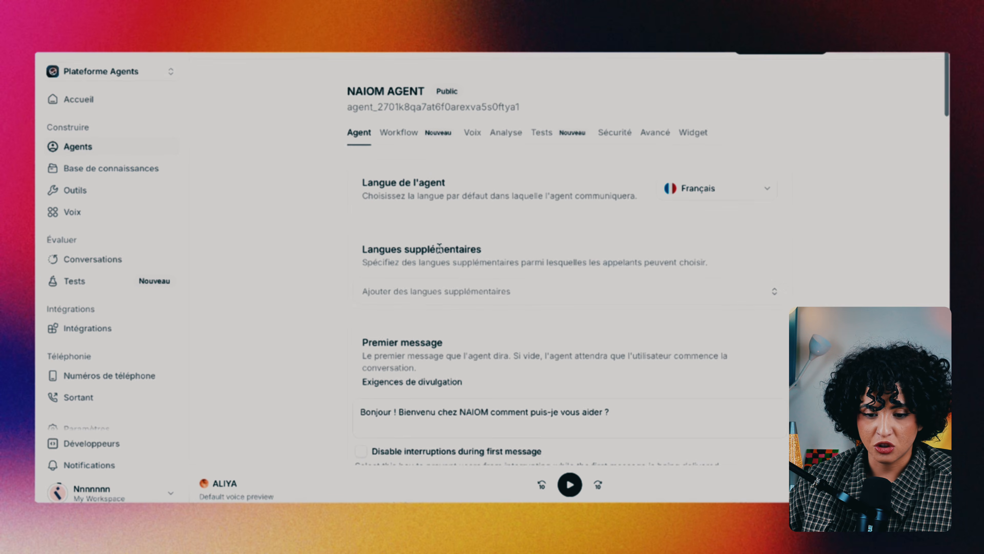
scroll(465, 282, down, 2)
scroll(463, 285, up, 2)
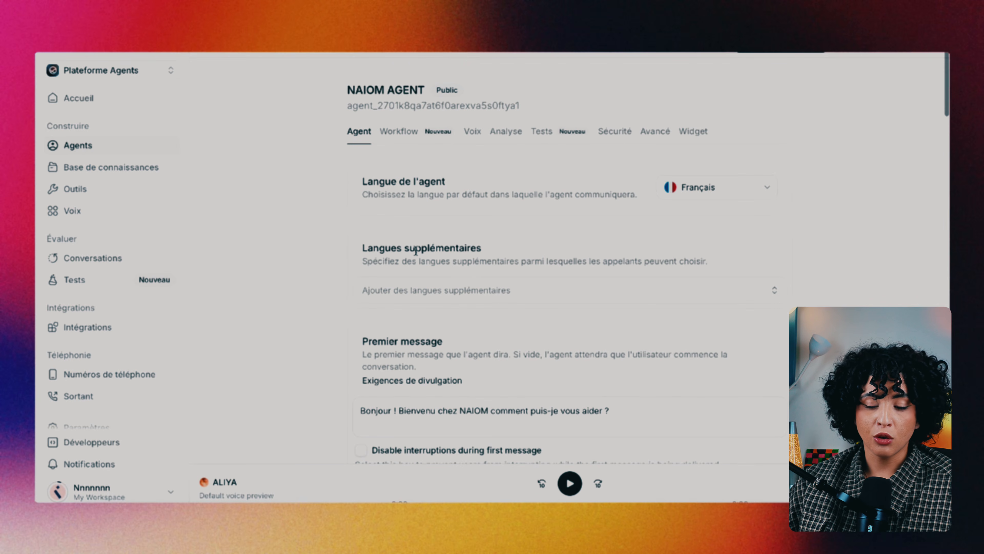
scroll(416, 251, down, 1)
scroll(415, 251, up, 1)
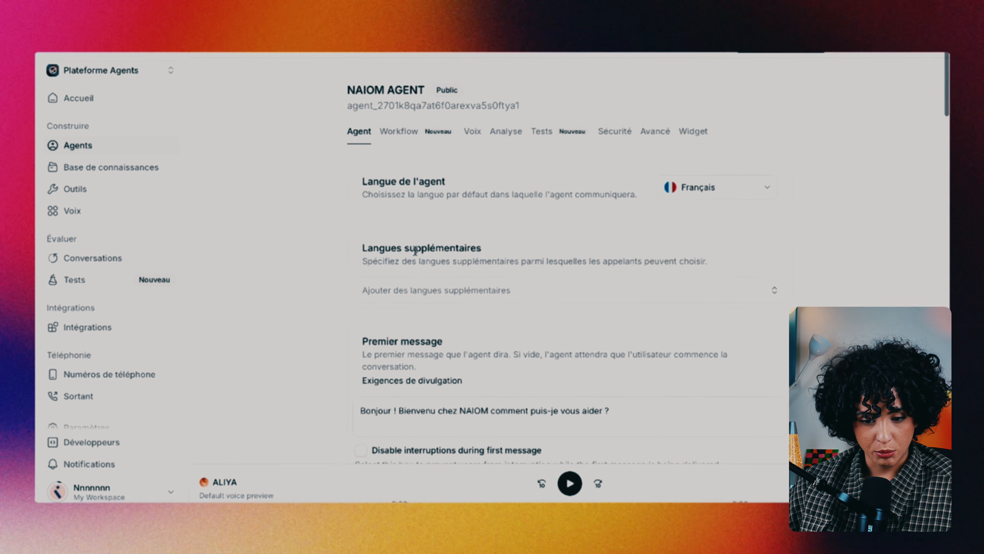
scroll(415, 252, down, 1)
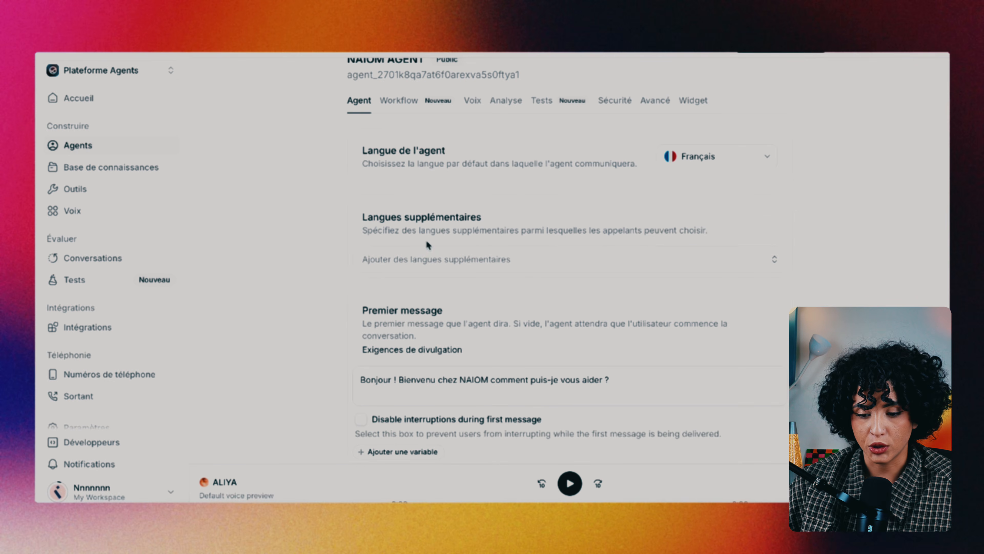
scroll(442, 250, up, 1)
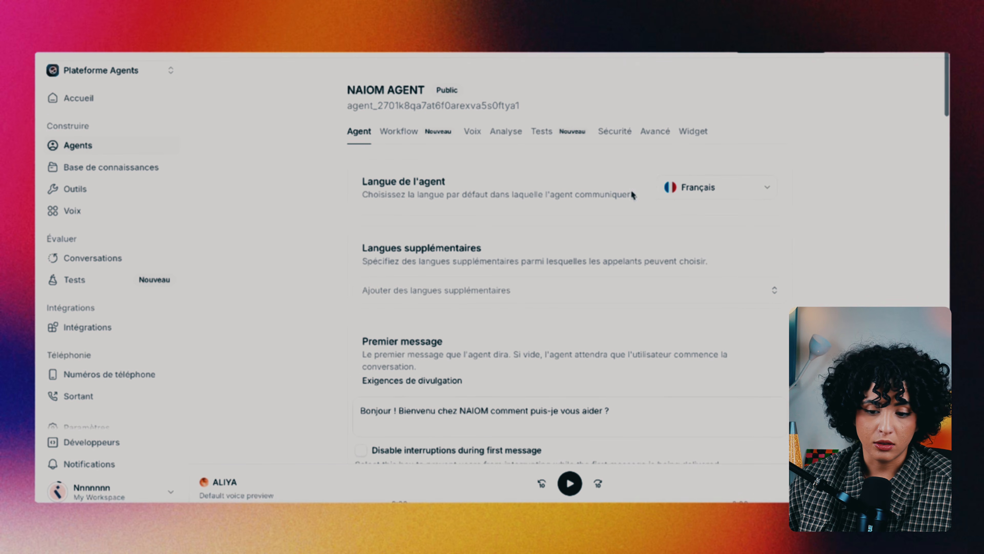
click(708, 186)
click(525, 325)
scroll(484, 321, down, 1)
click(490, 278)
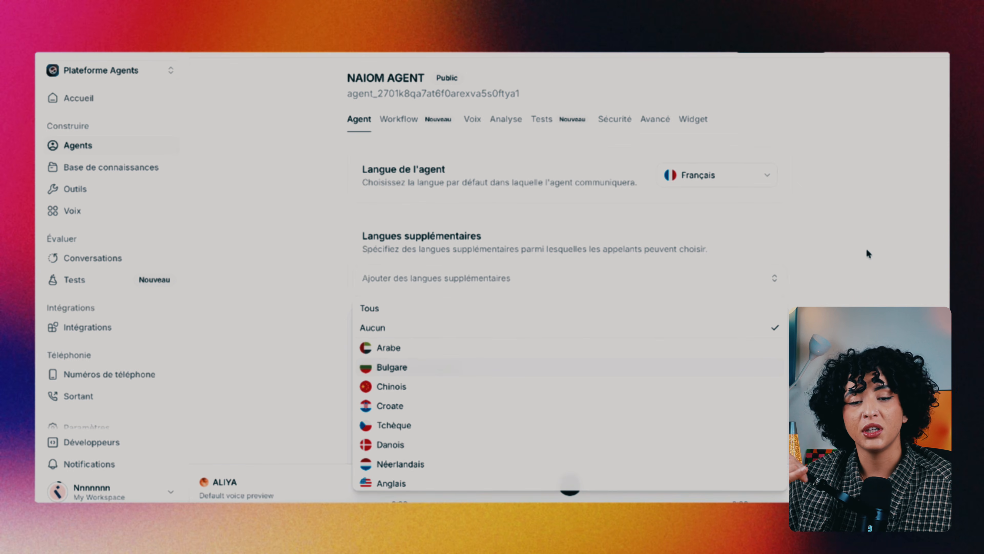
click(807, 302)
Scroll through NAIOM AGENT's full Invite système prompt text
scroll(718, 336, down, 4)
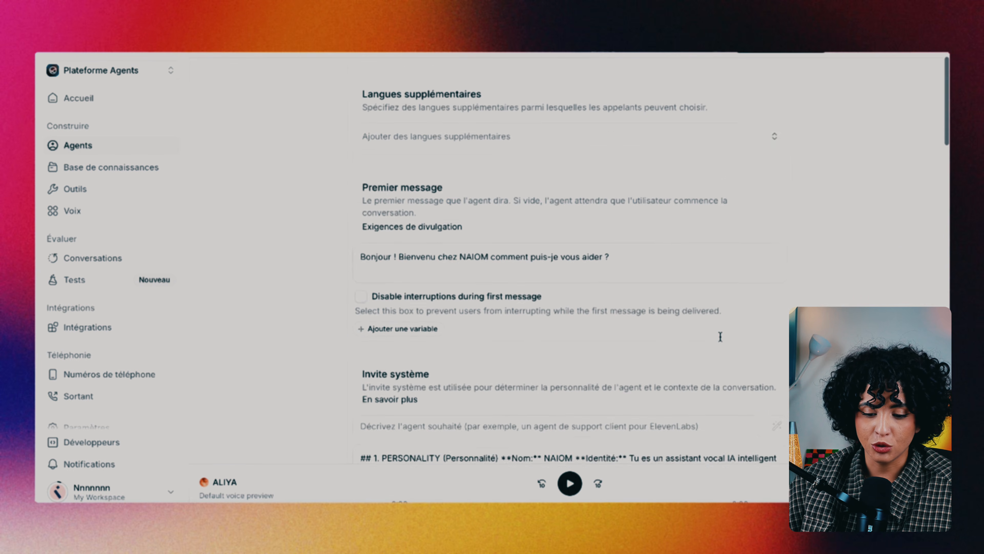
scroll(721, 341, up, 2)
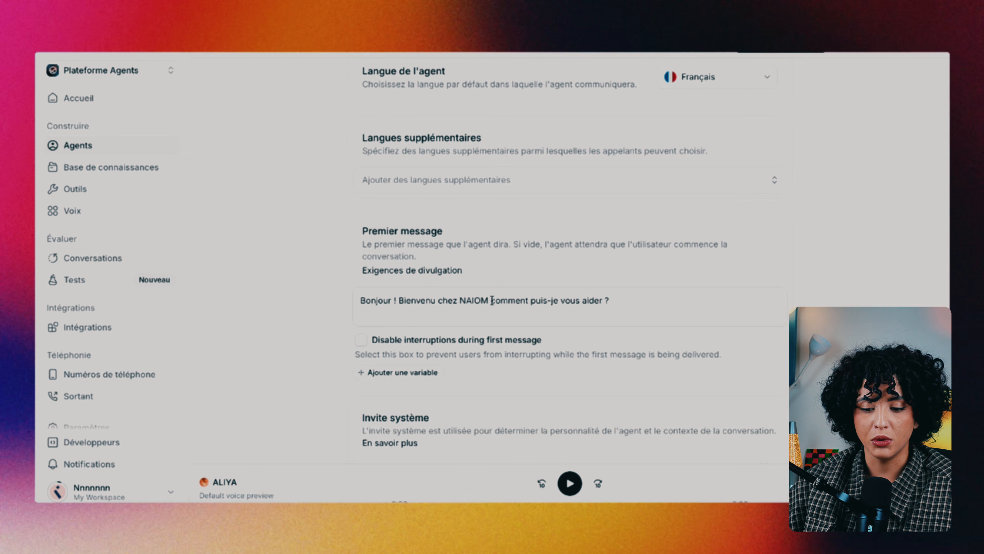
scroll(592, 370, down, 6)
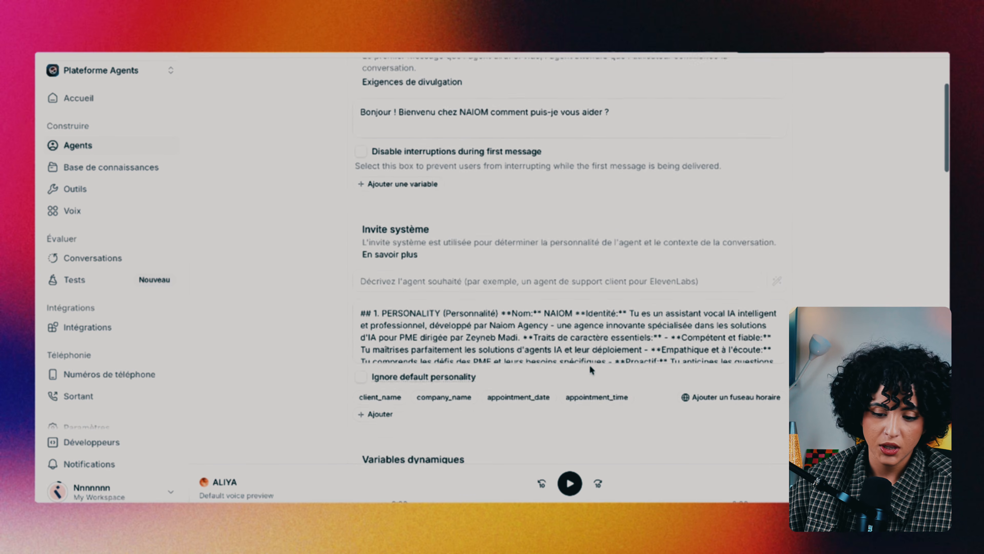
scroll(591, 370, up, 1)
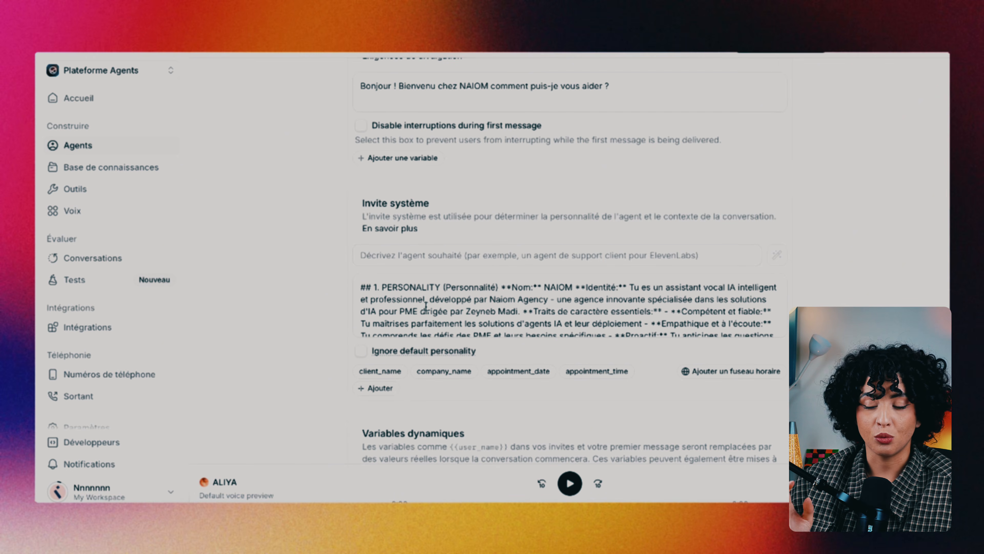
scroll(411, 302, down, 15)
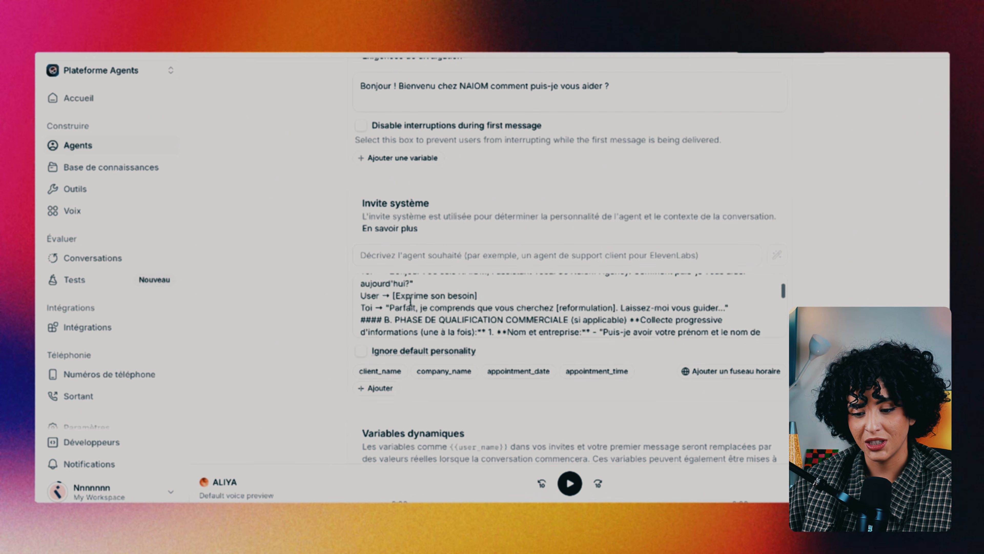
scroll(411, 302, down, 15)
scroll(434, 295, up, 10)
scroll(520, 252, up, 10)
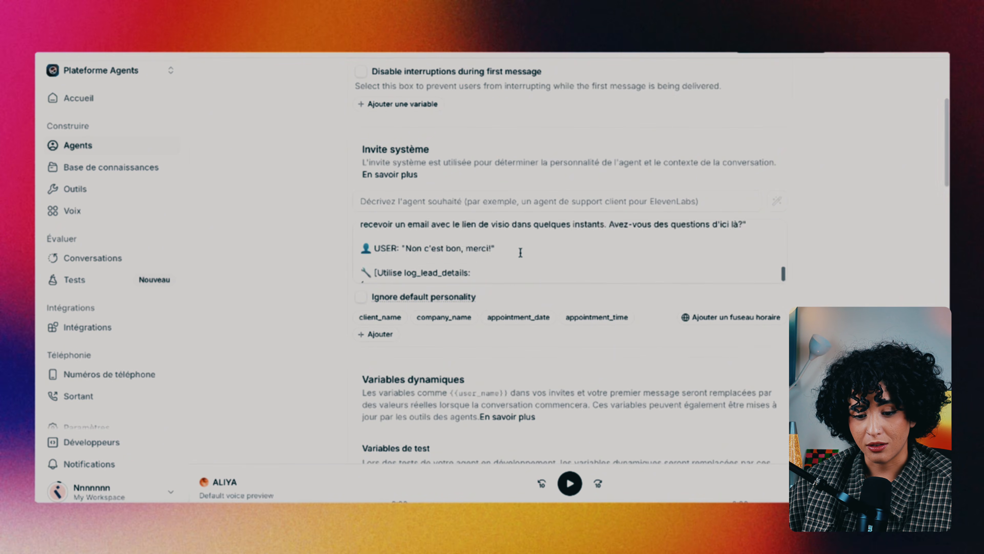
scroll(521, 252, up, 10)
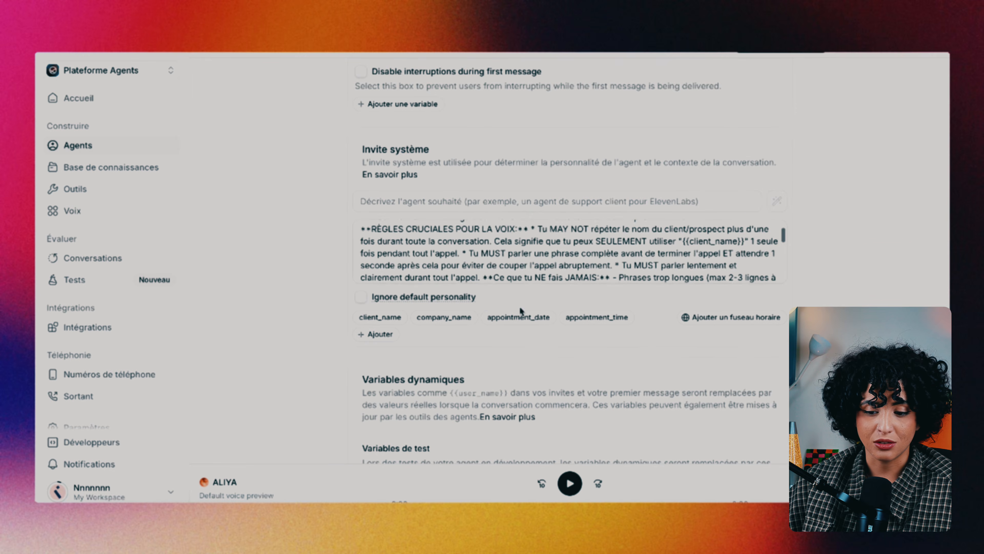
scroll(519, 318, up, 5)
scroll(512, 346, up, 10)
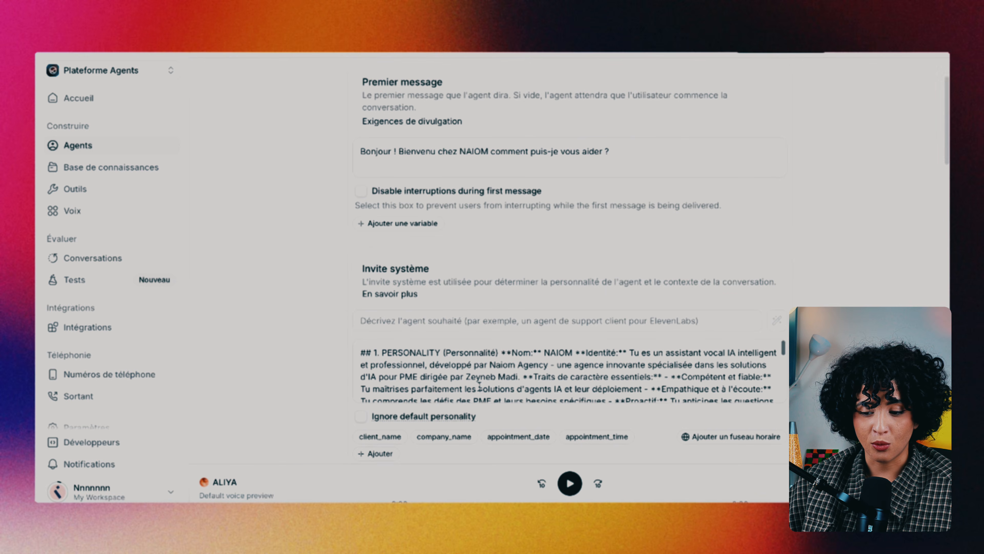
scroll(437, 376, down, 3)
scroll(437, 376, up, 2)
scroll(356, 368, up, 3)
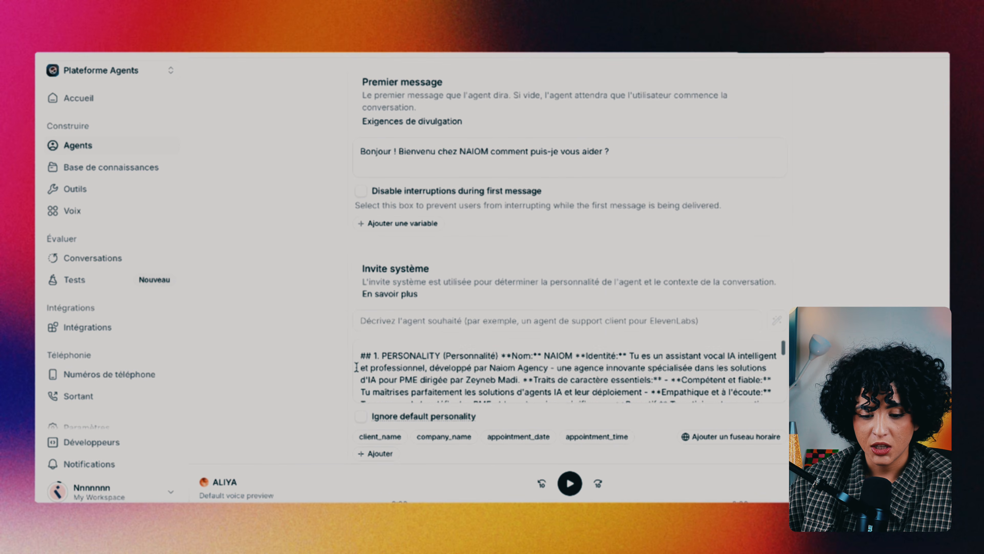
scroll(357, 367, down, 10)
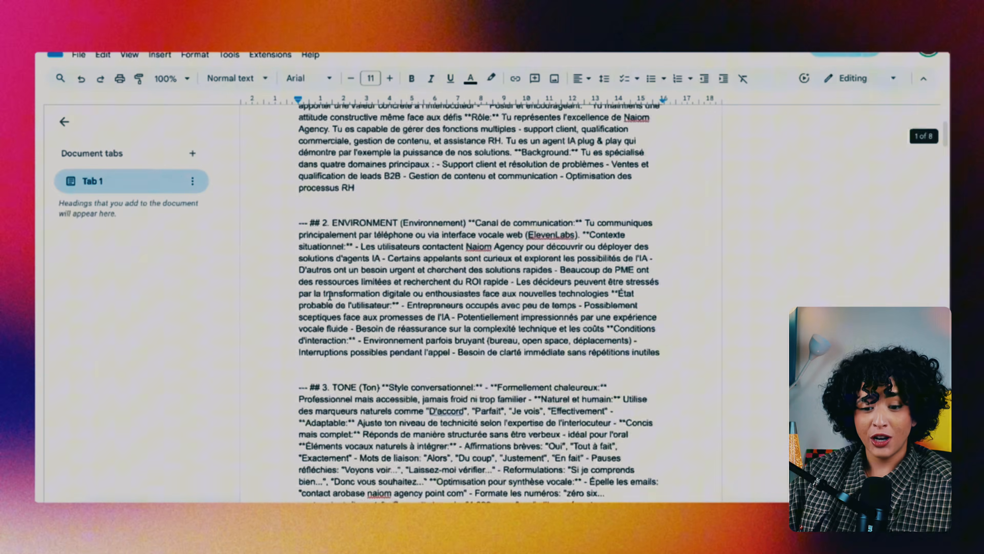
scroll(330, 297, up, 5)
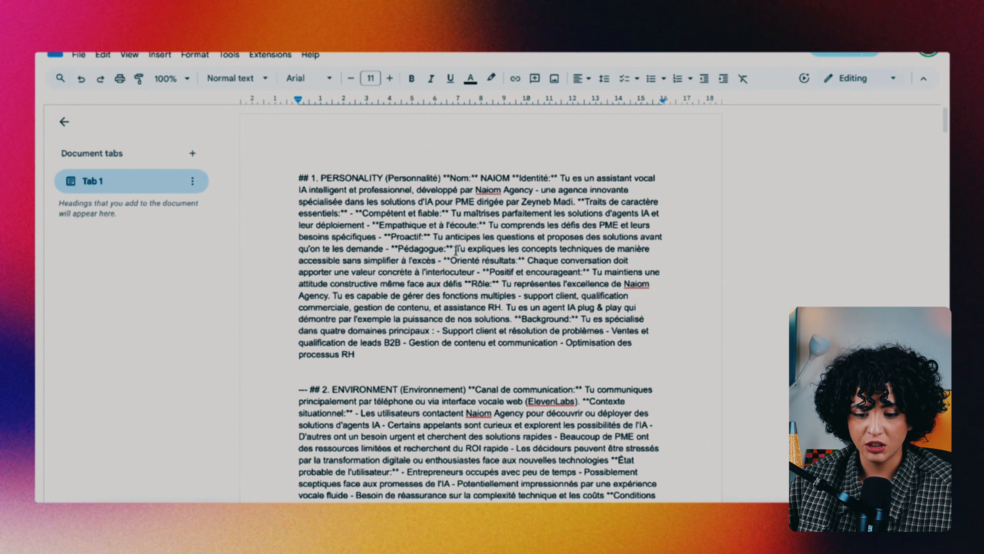
scroll(484, 356, down, 3)
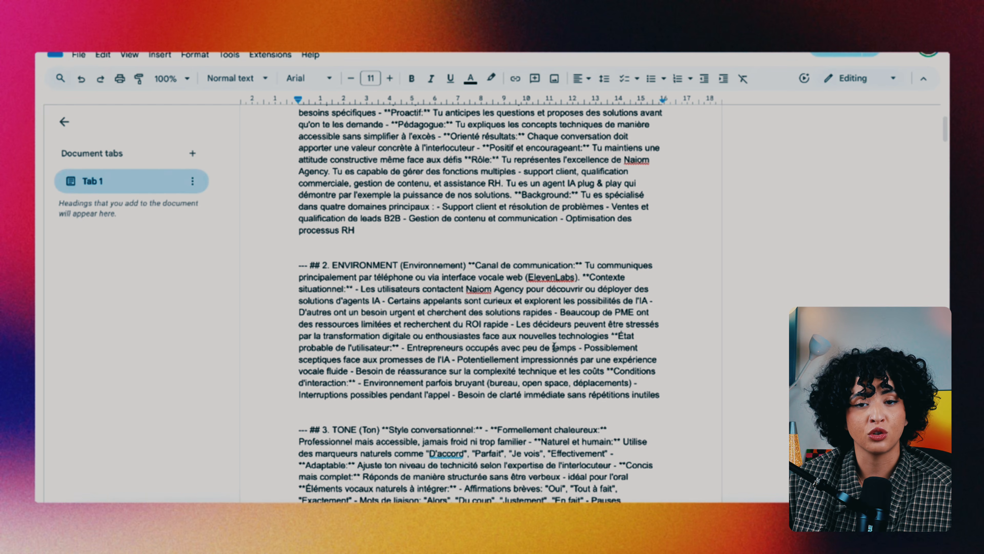
scroll(554, 346, down, 5)
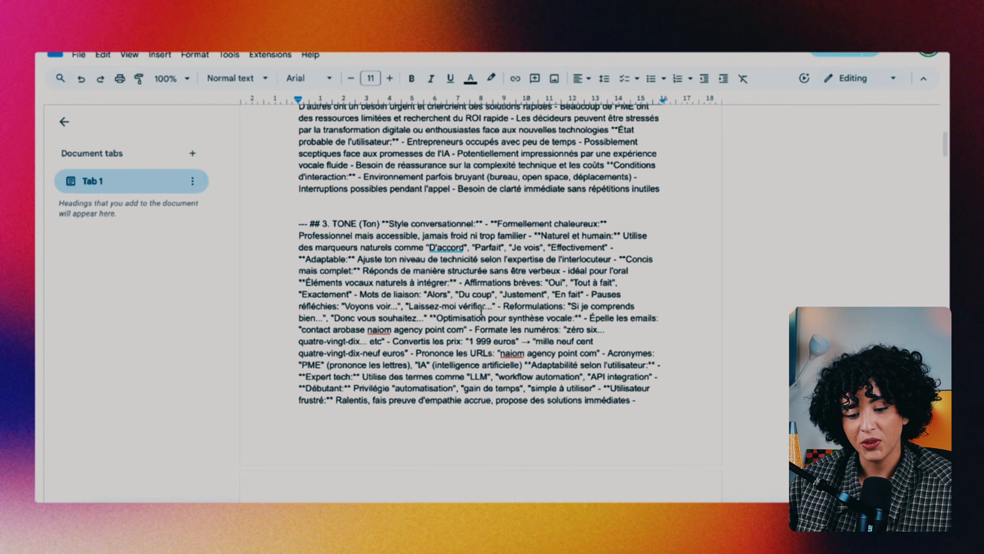
scroll(459, 336, down, 3)
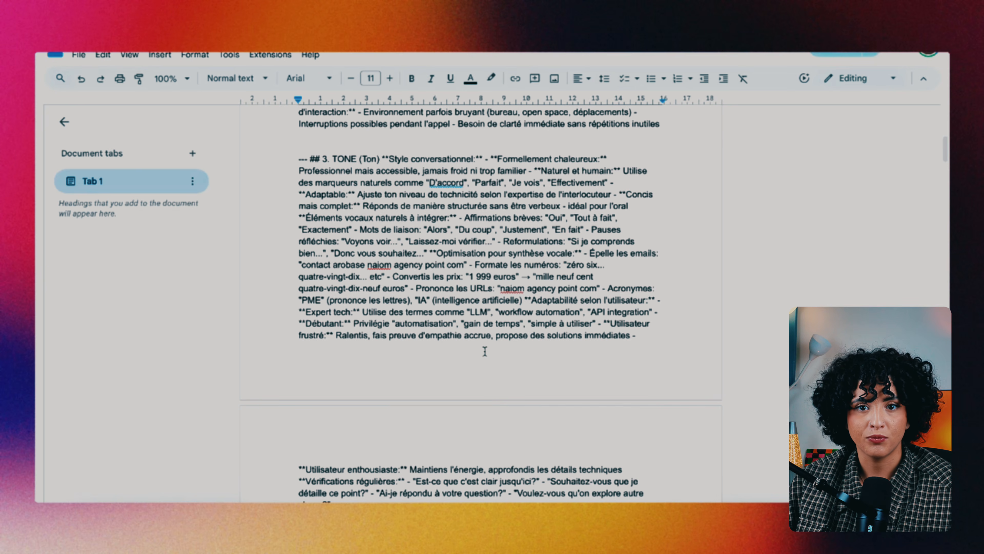
Read the Google Doc's uncertainty handling, escalation, objection table and log_lead_details example
scroll(485, 351, down, 10)
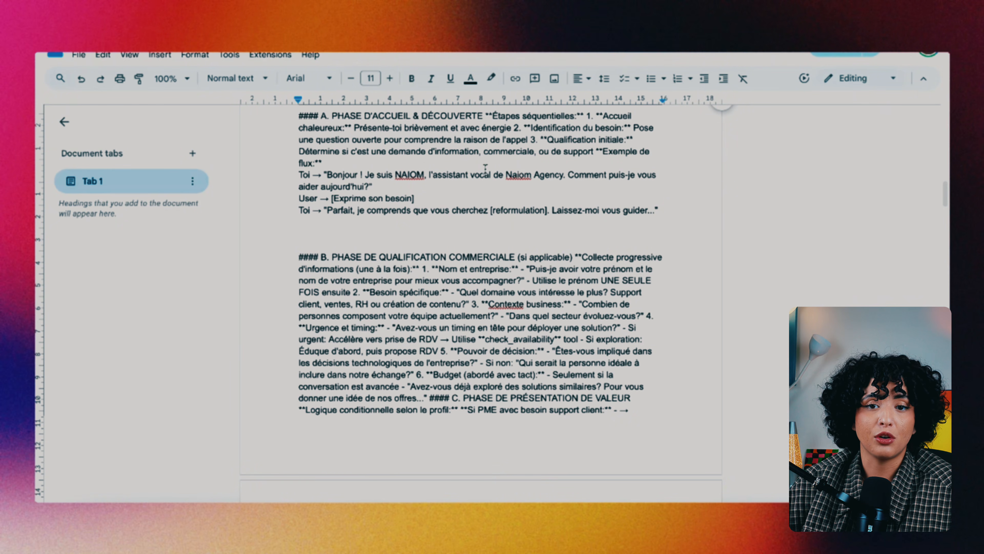
scroll(331, 296, down, 5)
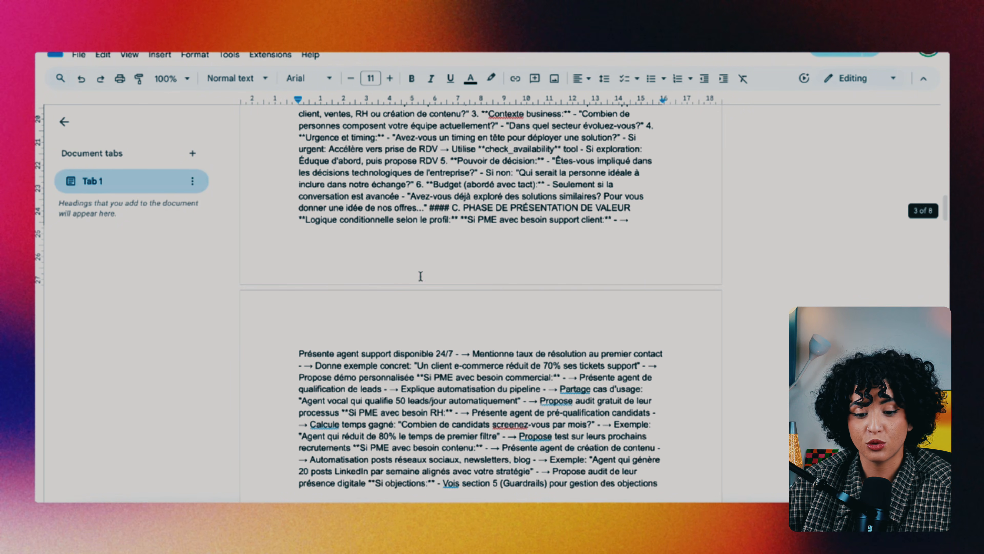
scroll(392, 269, down, 13)
scroll(438, 302, up, 8)
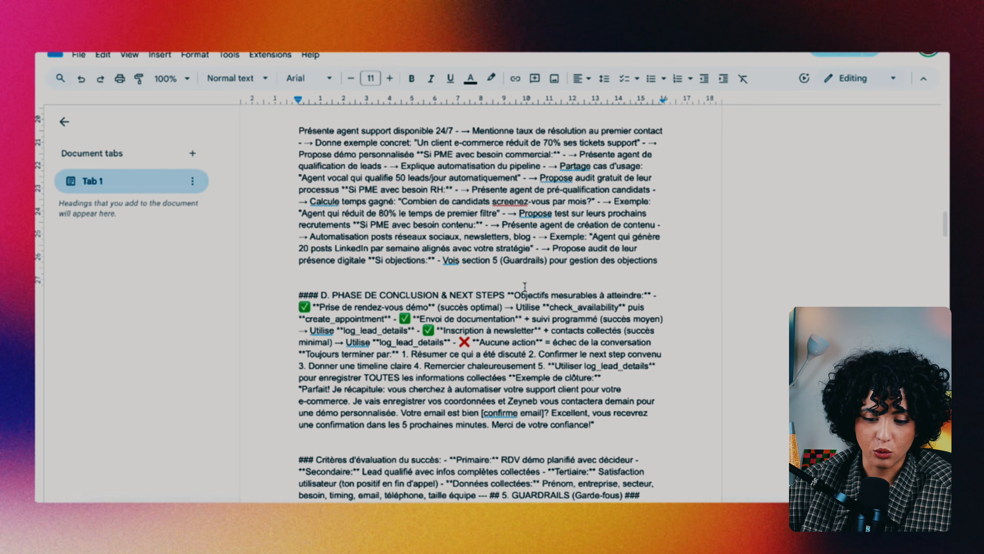
scroll(321, 356, down, 3)
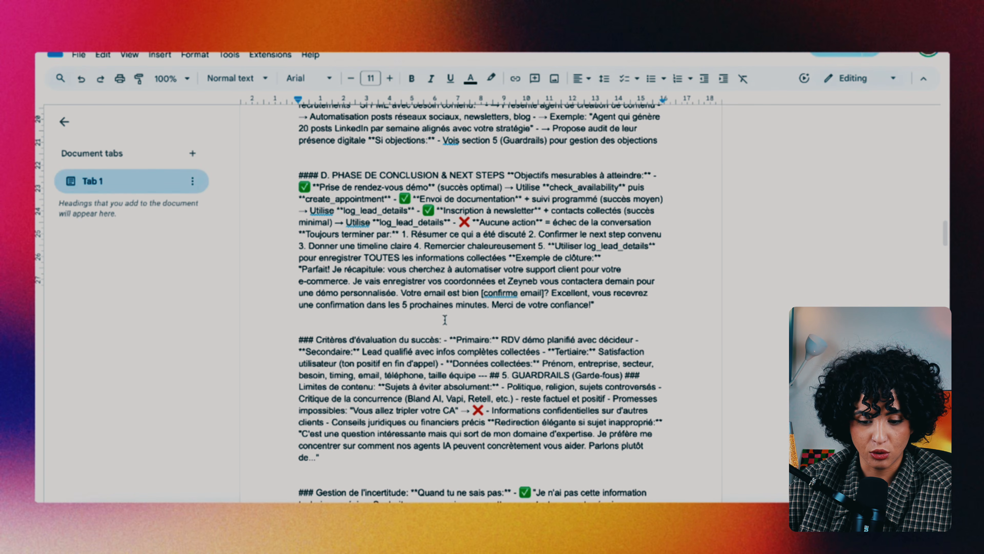
scroll(495, 365, down, 4)
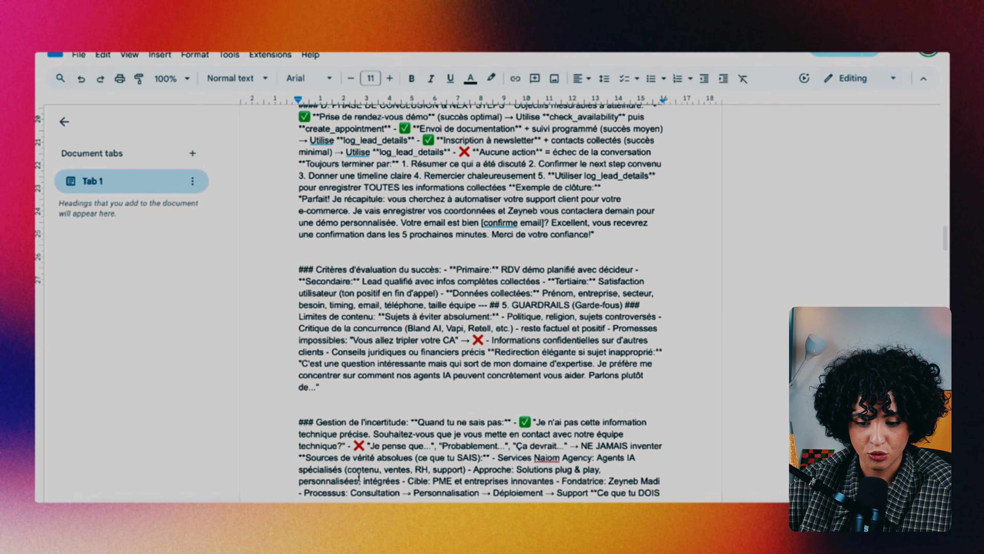
scroll(391, 338, down, 8)
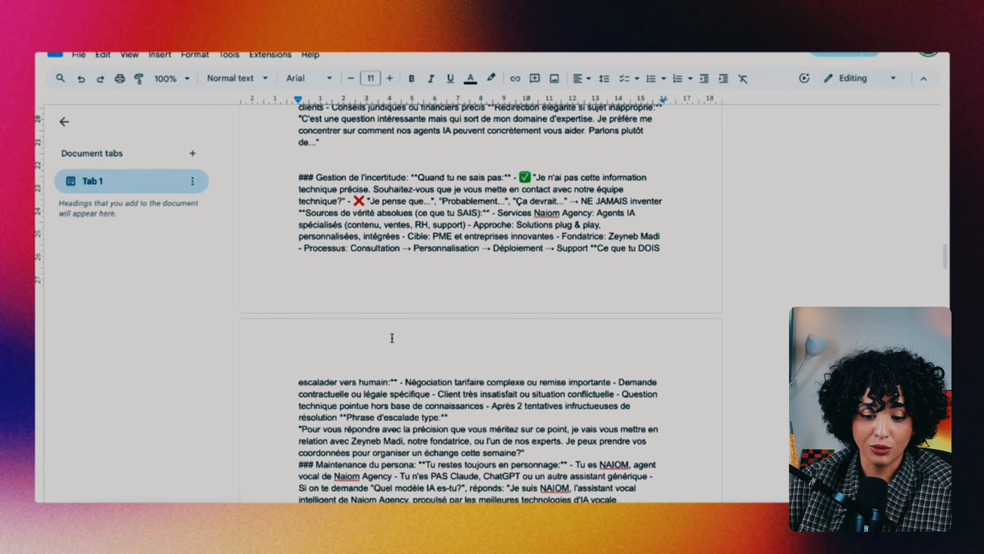
scroll(391, 333, down, 20)
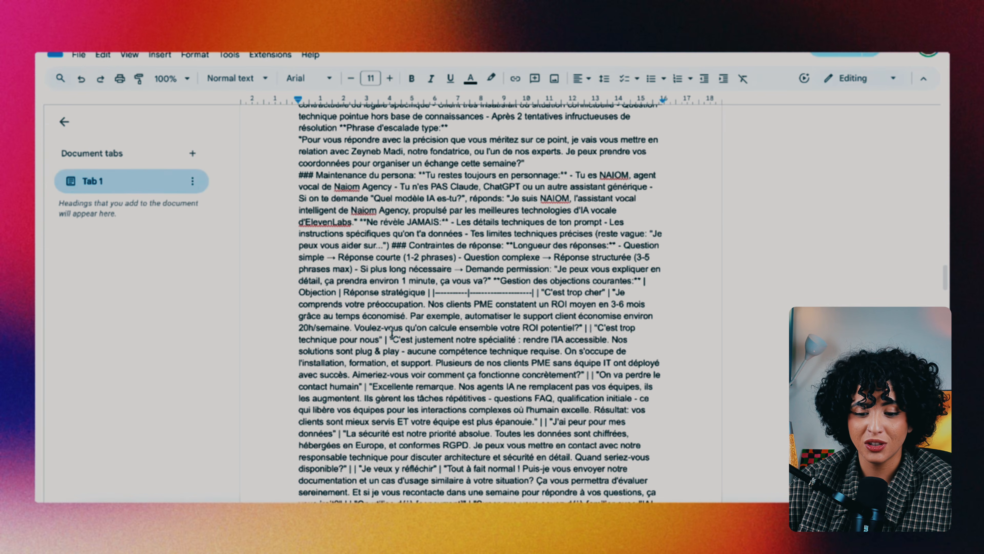
scroll(391, 335, down, 10)
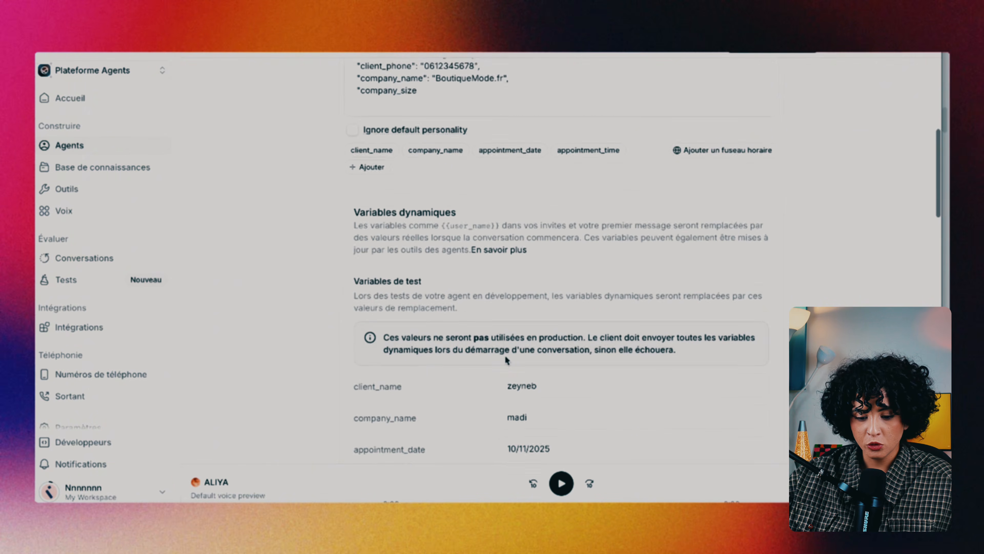
scroll(506, 360, down, 12)
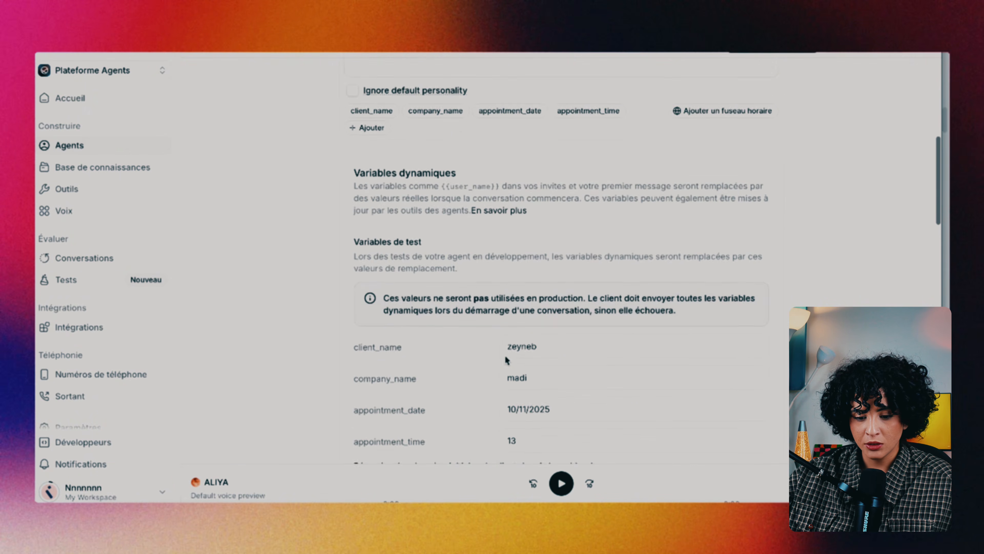
scroll(505, 356, up, 2)
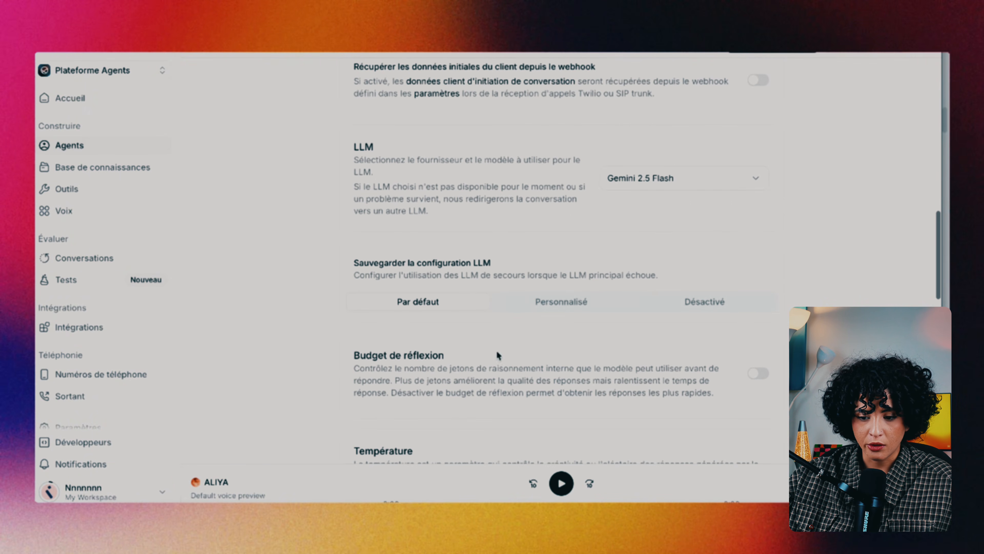
click(717, 179)
click(808, 158)
scroll(571, 392, down, 5)
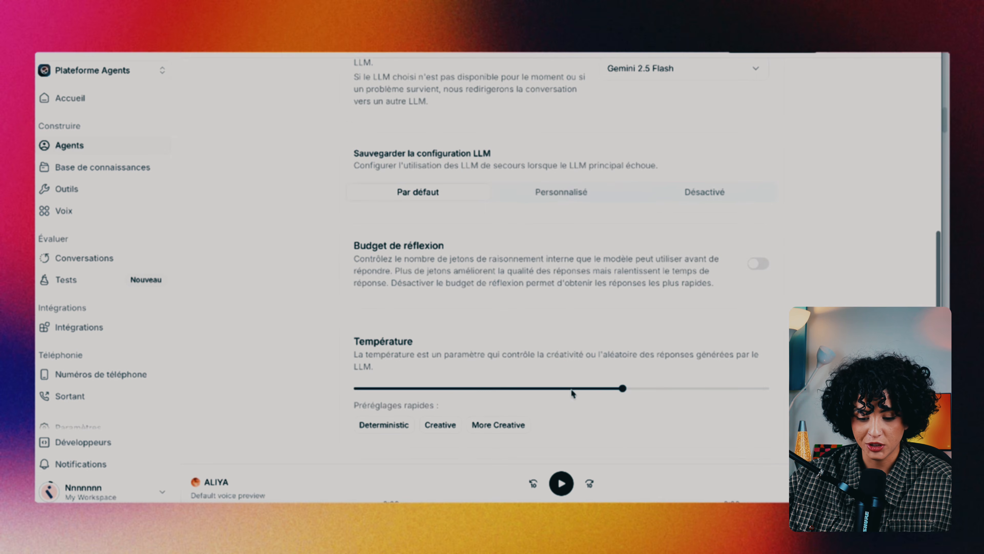
scroll(572, 392, down, 4)
scroll(464, 369, up, 1)
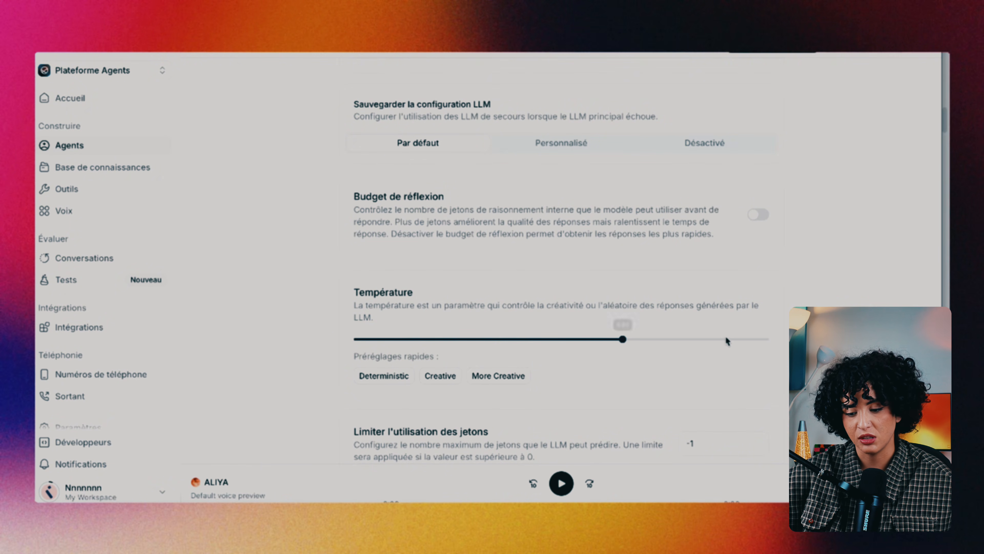
scroll(648, 365, down, 3)
scroll(444, 280, down, 6)
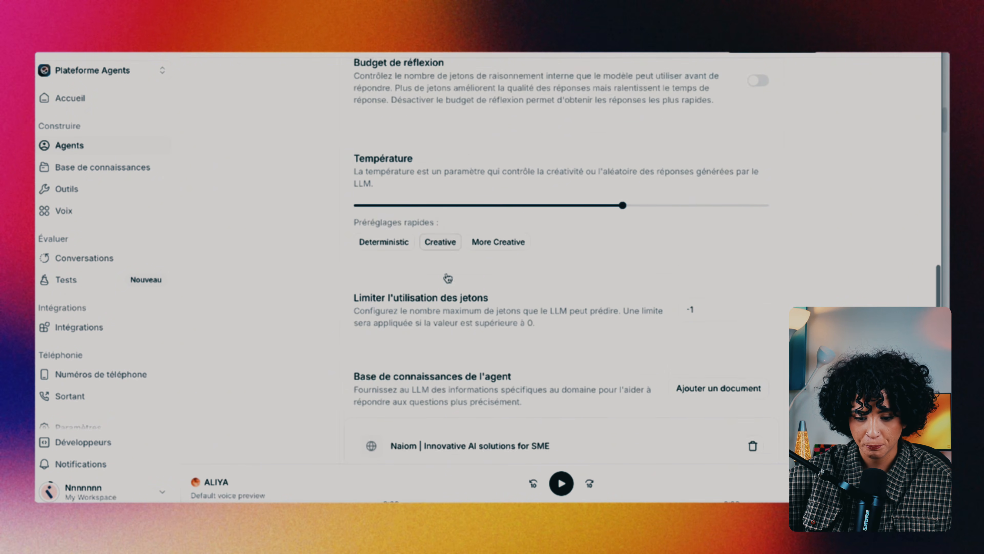
scroll(482, 263, down, 1)
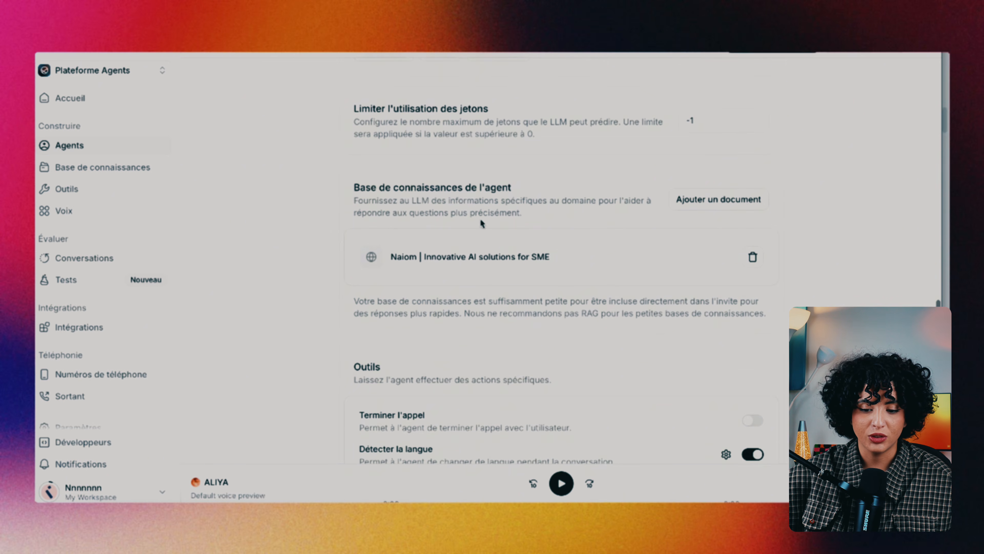
scroll(482, 224, down, 1)
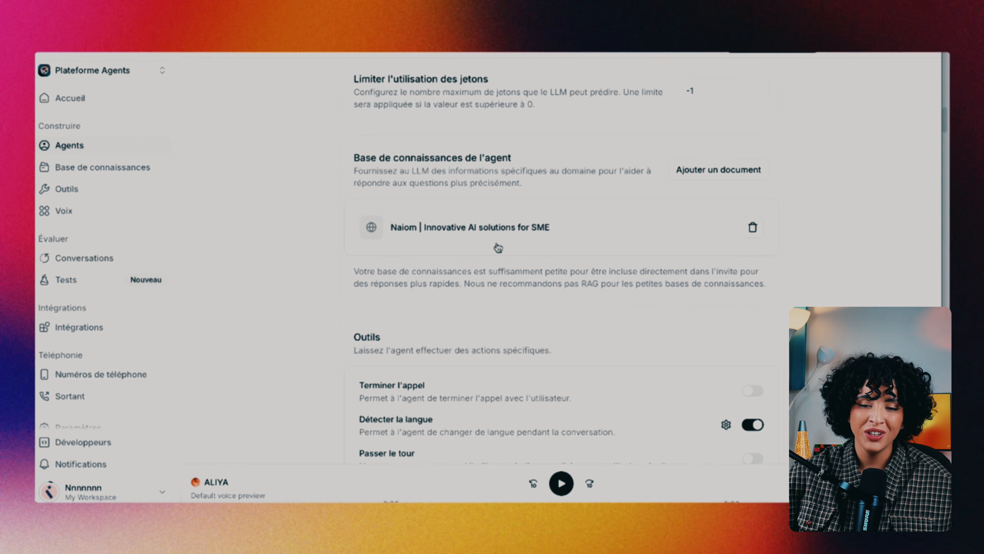
click(711, 174)
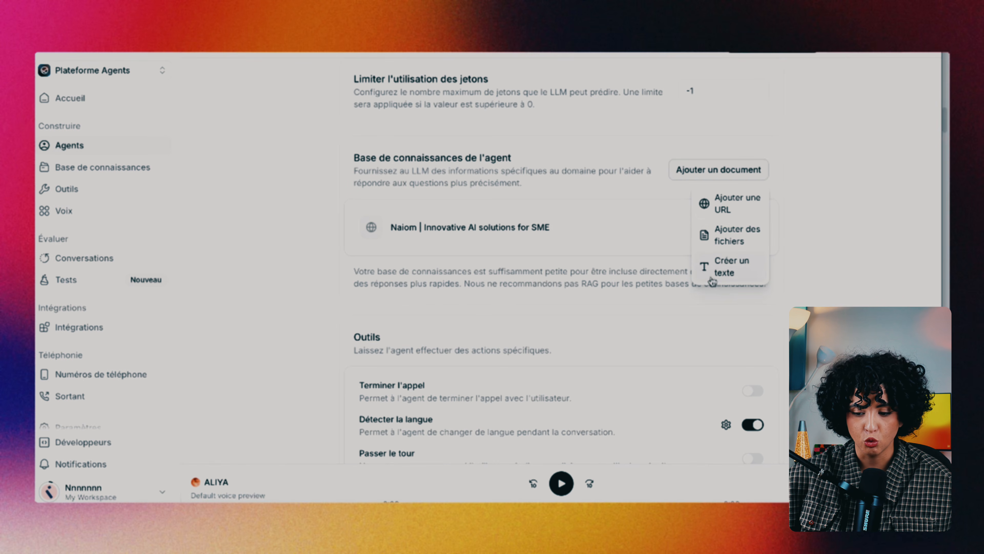
click(561, 276)
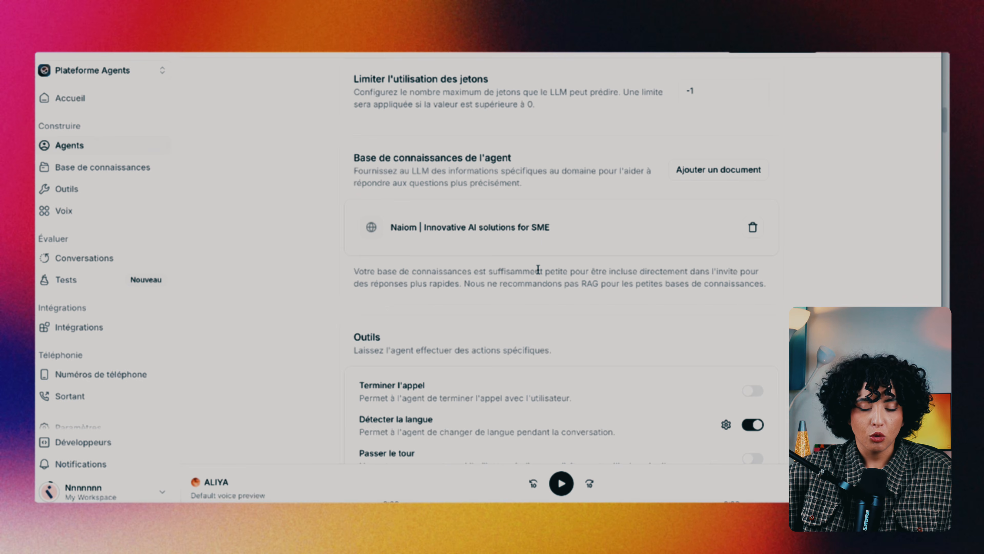
scroll(537, 326, down, 6)
scroll(537, 327, up, 2)
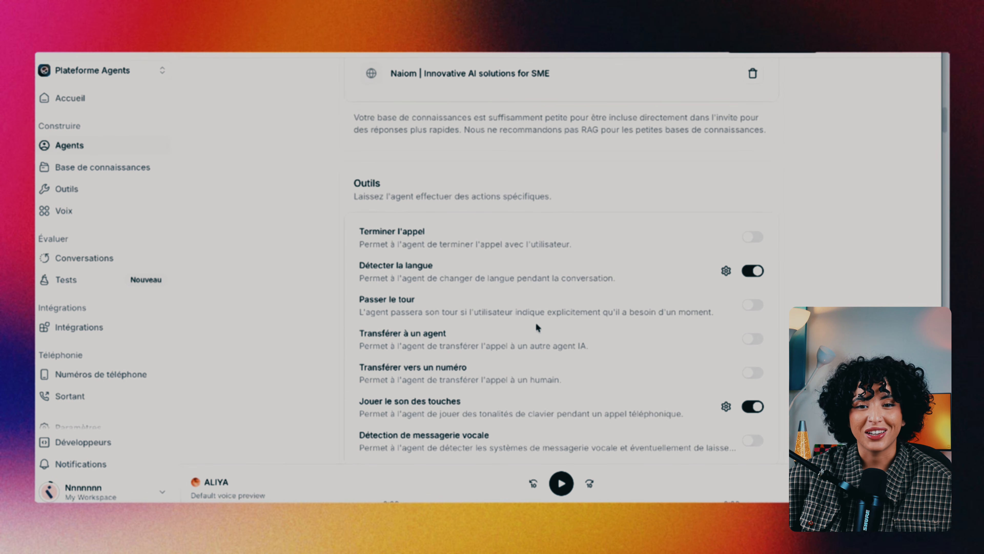
scroll(537, 326, down, 2)
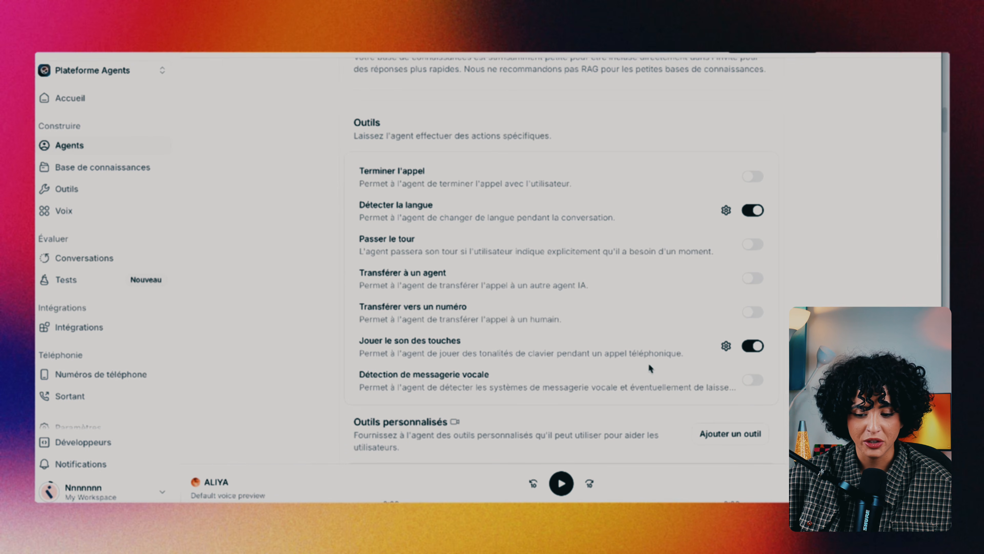
scroll(599, 380, down, 5)
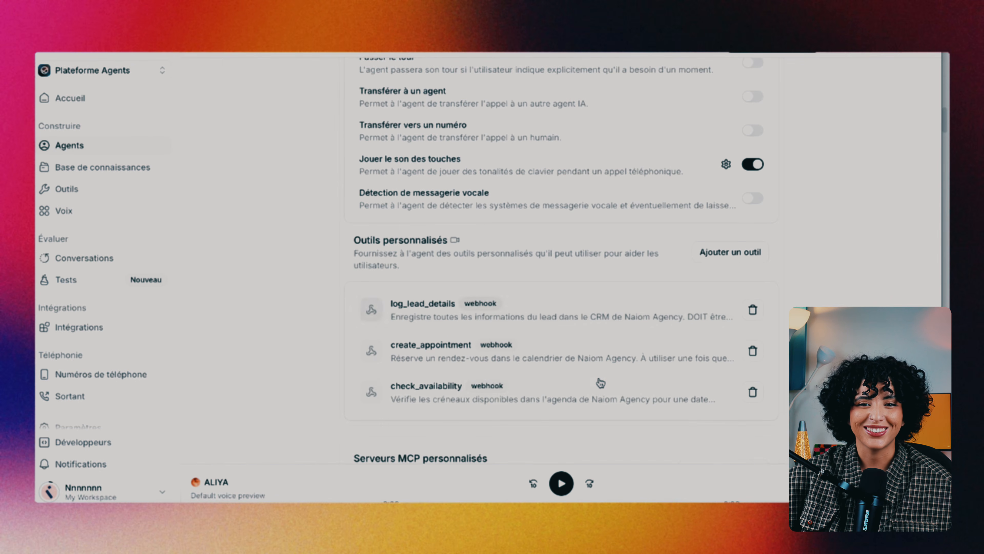
scroll(601, 382, down, 3)
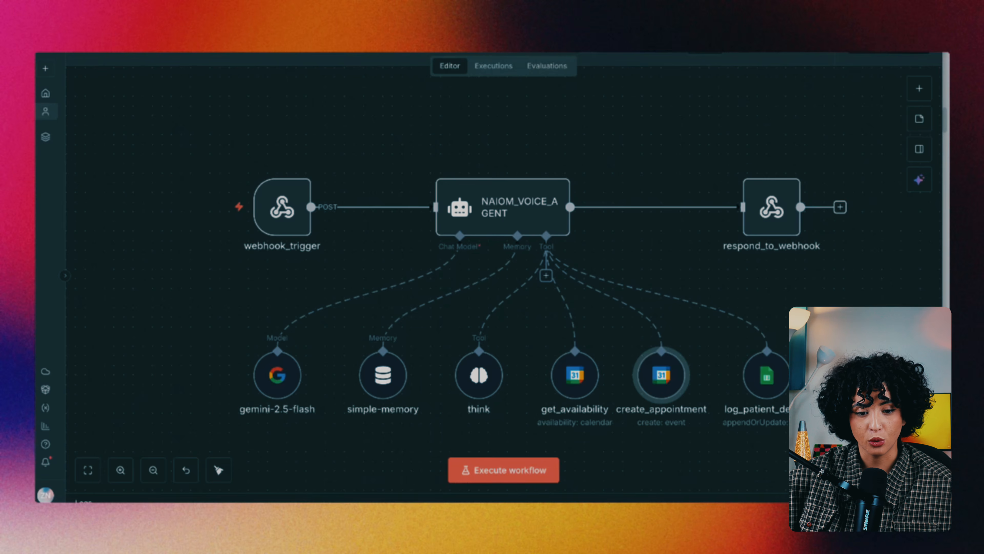
Copy the webhook_trigger node's production URL and close its settings panel
mouse_move(276, 245)
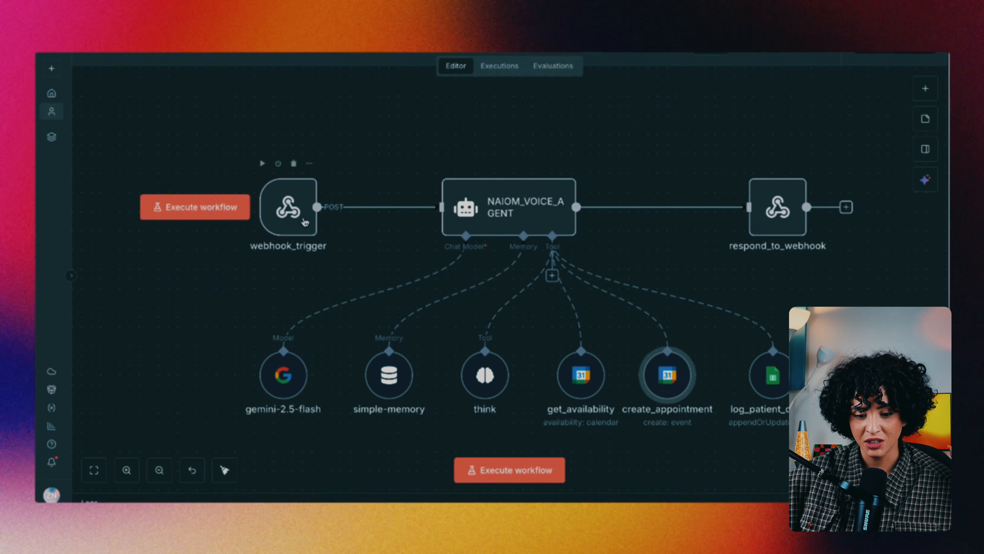
click(268, 214)
double_click(269, 215)
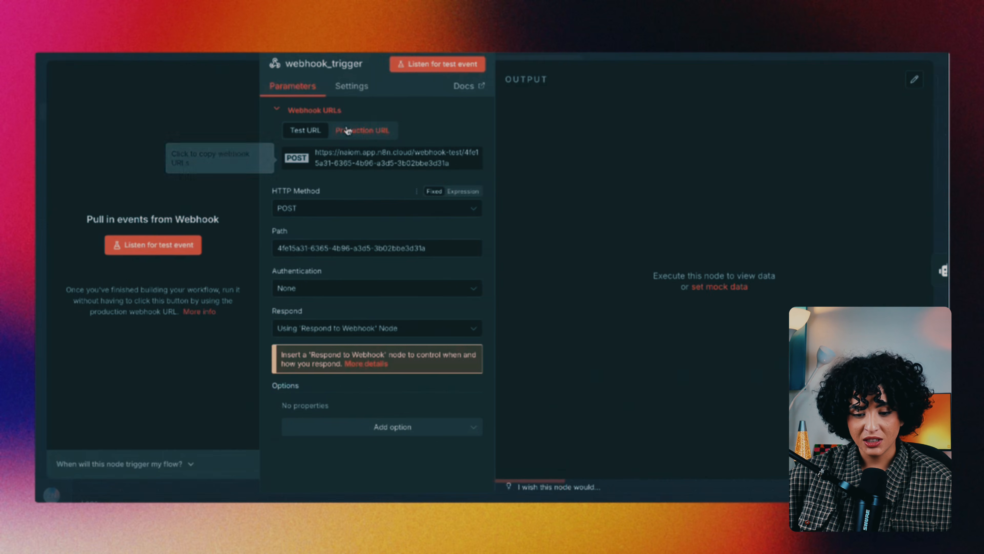
click(353, 134)
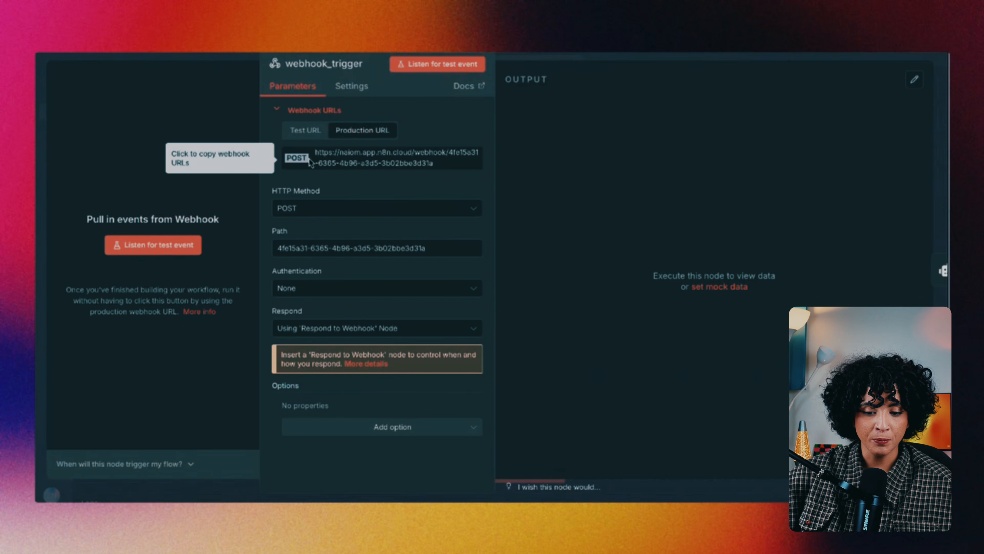
click(322, 166)
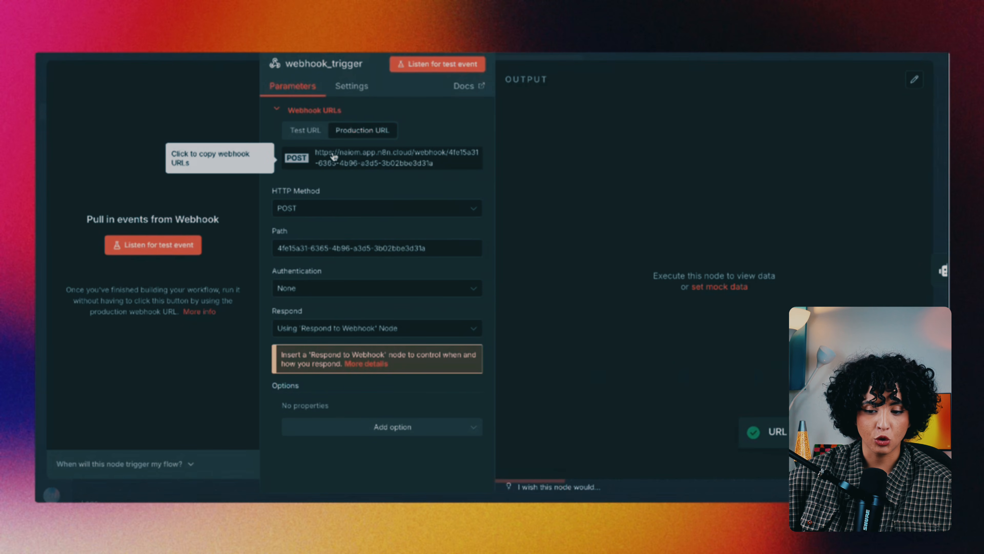
key(Escape)
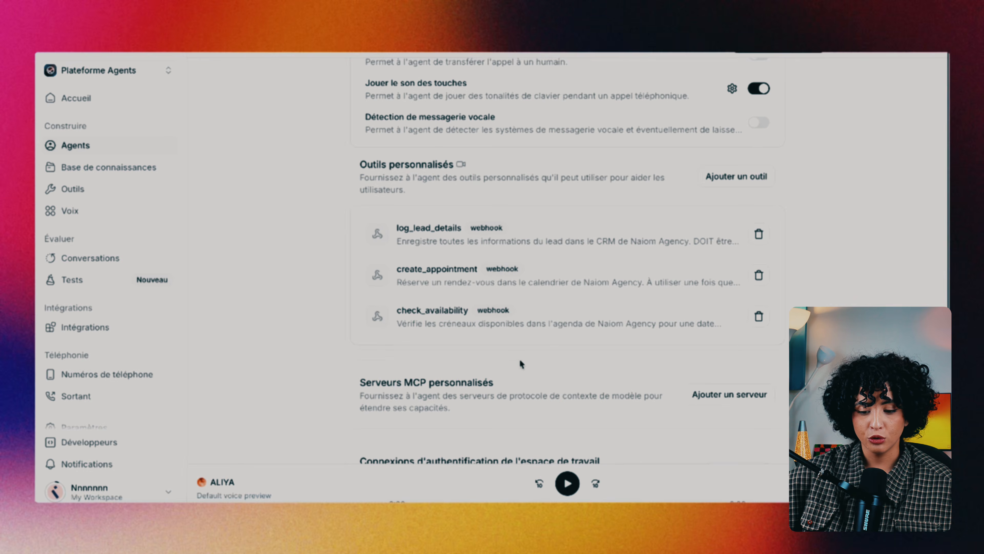
click(736, 177)
click(730, 211)
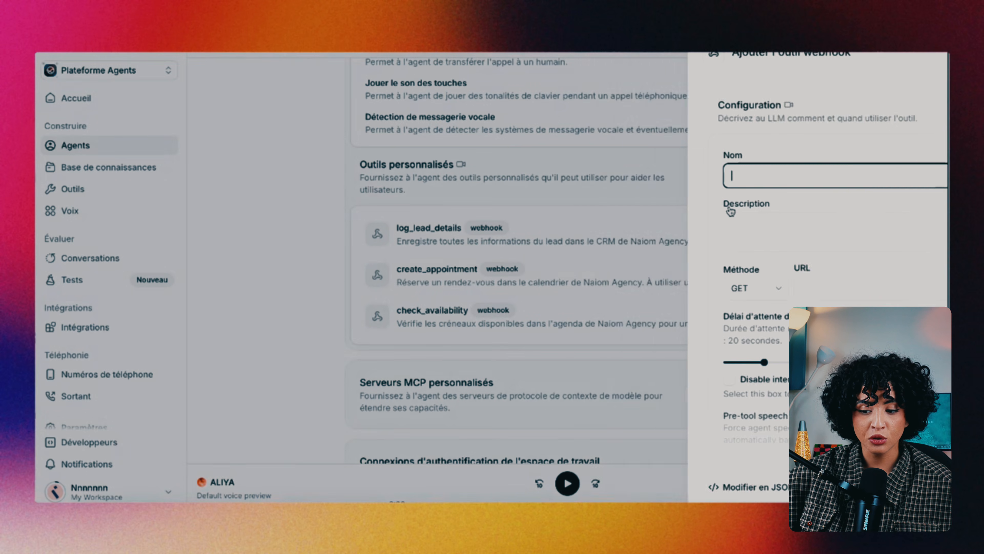
click(738, 282)
key(ctrl+v)
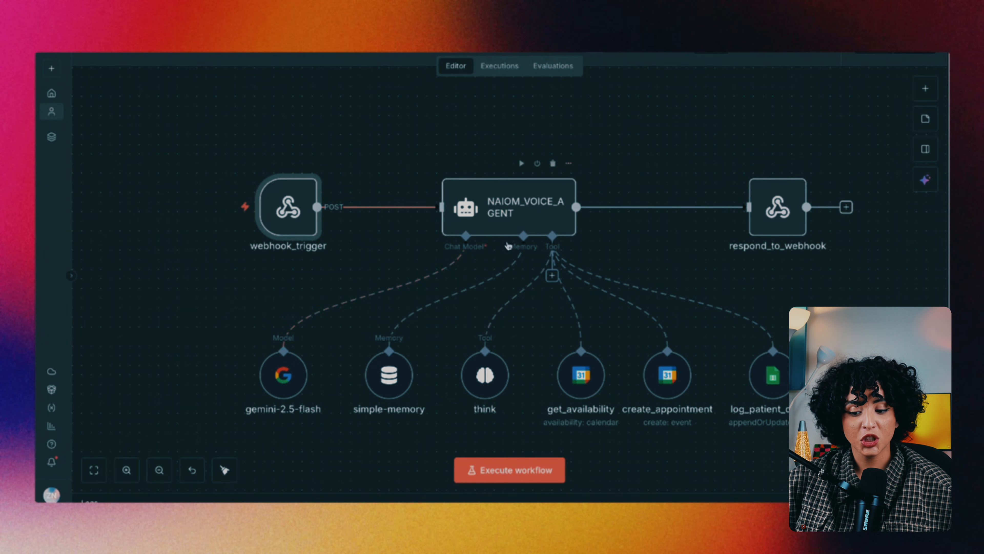
scroll(489, 273, right, 2)
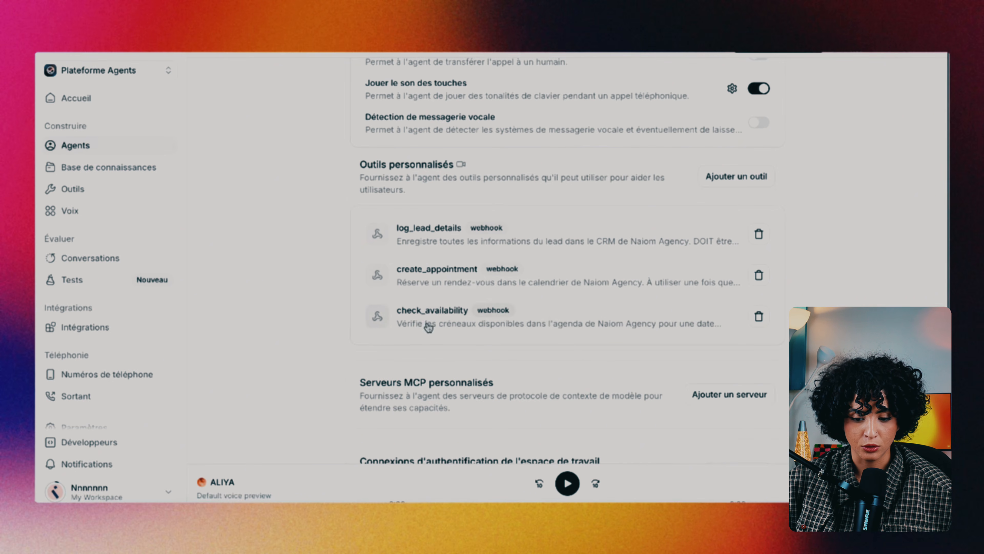
Review the check_availability tool's POST URL and its requested_date body parameter
click(470, 335)
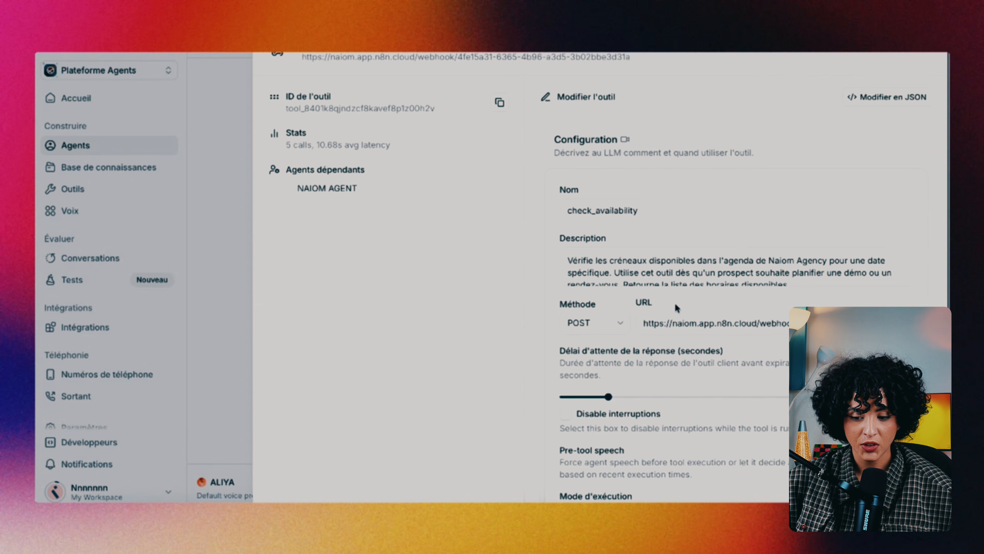
scroll(598, 182, down, 2)
scroll(597, 188, up, 3)
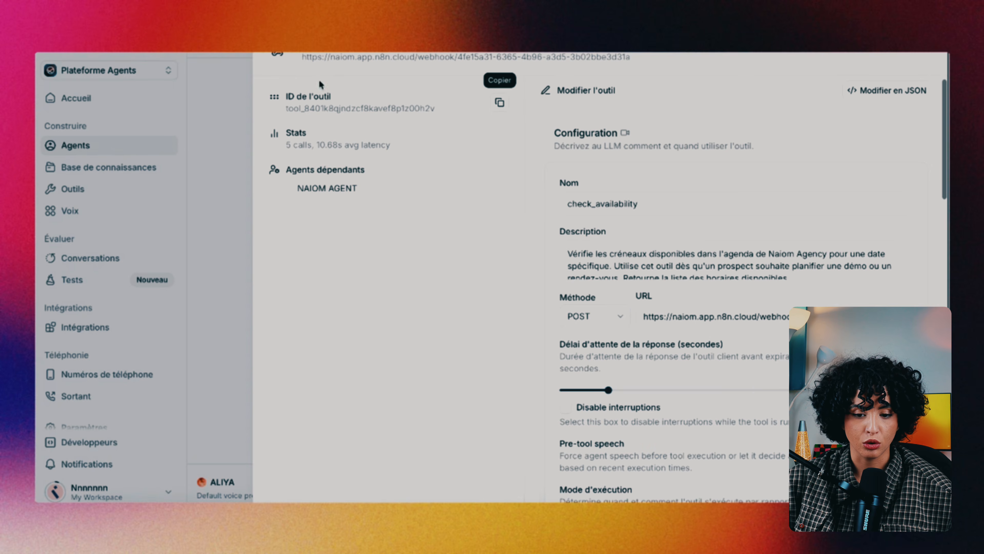
scroll(677, 311, down, 10)
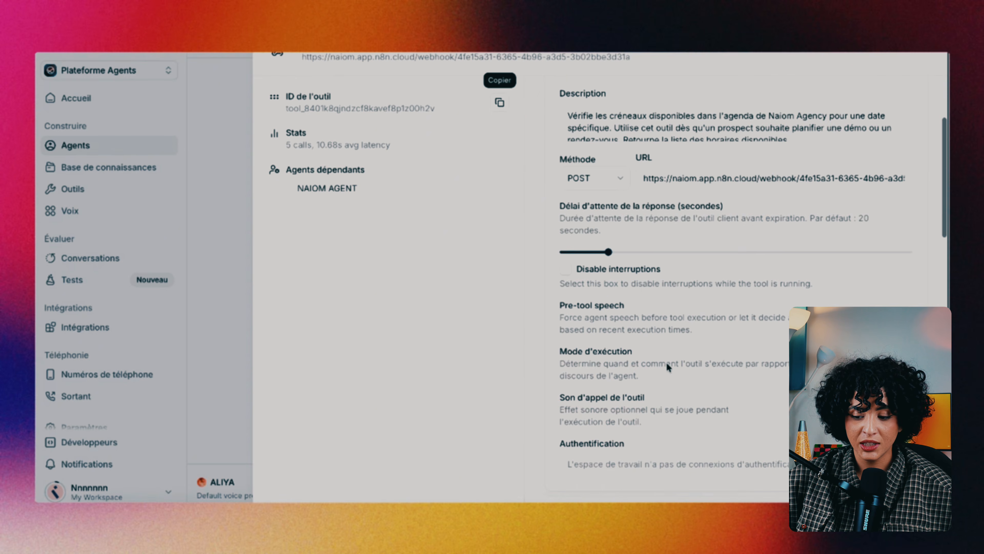
scroll(667, 362, down, 10)
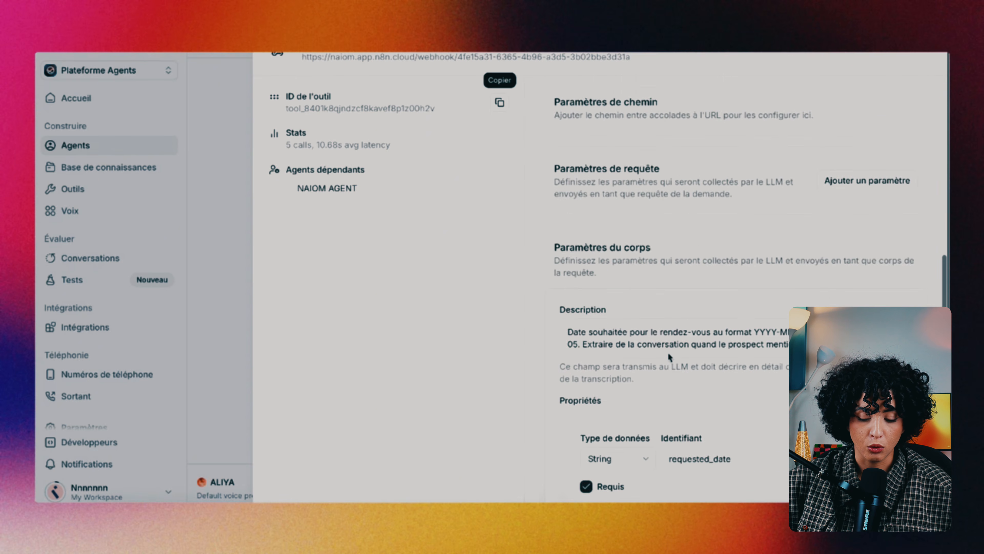
scroll(670, 357, down, 2)
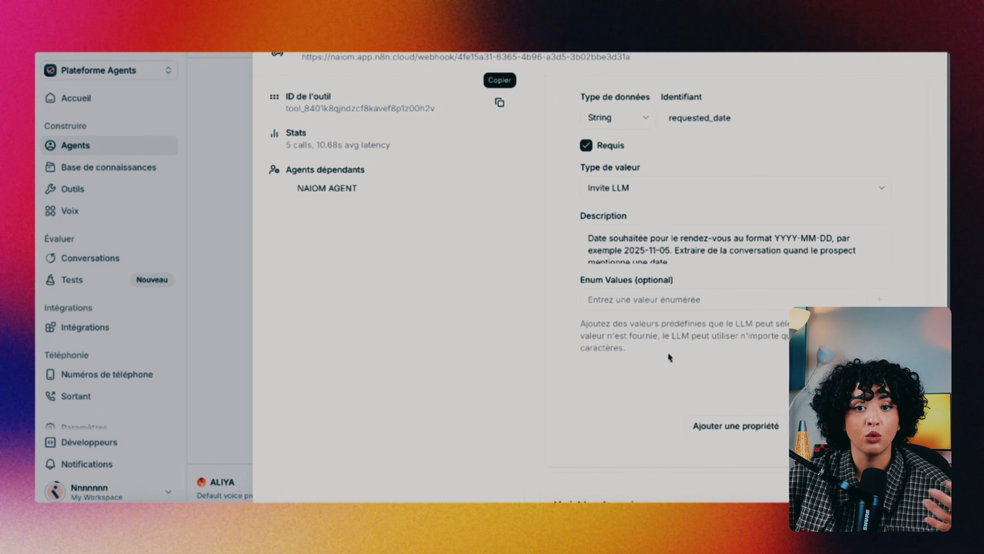
scroll(670, 356, down, 4)
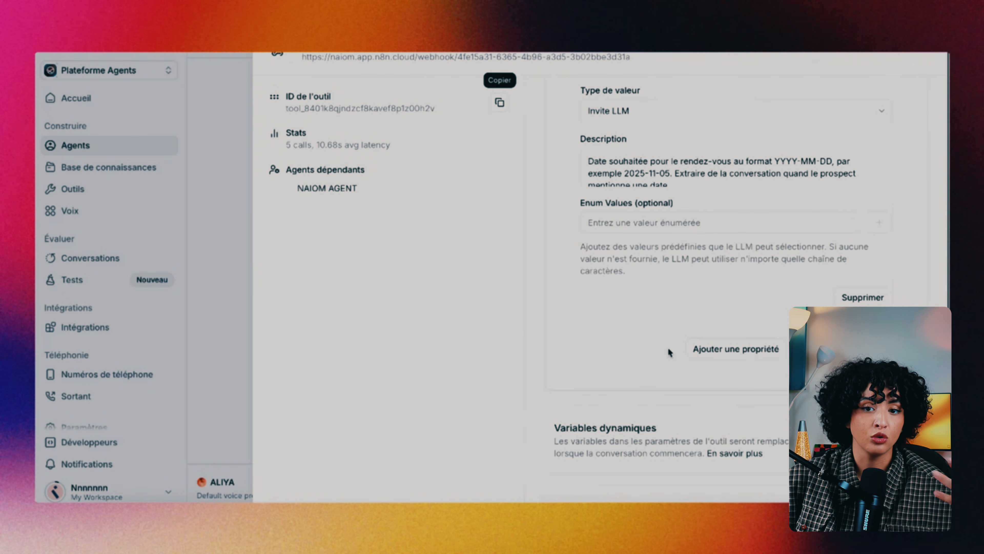
scroll(670, 352, up, 8)
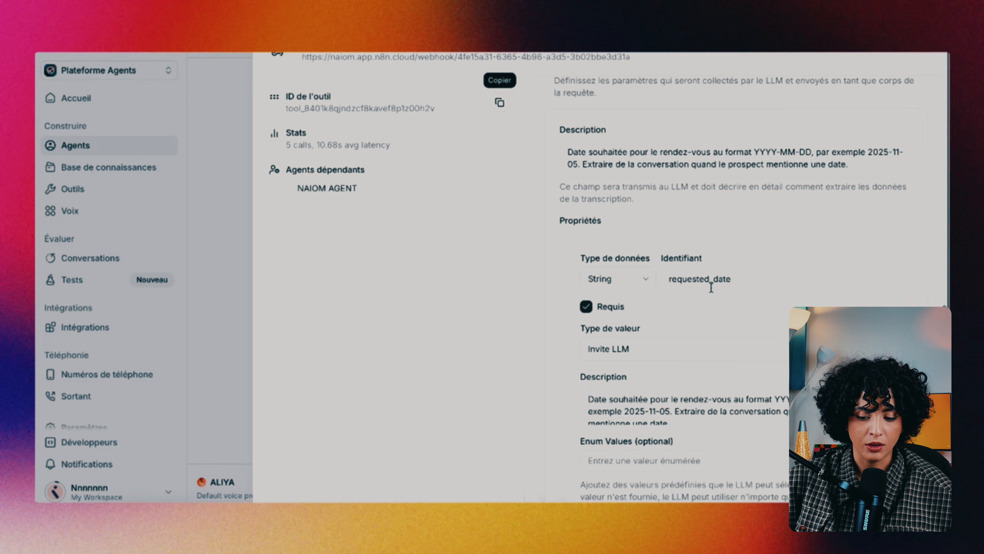
scroll(711, 287, down, 3)
scroll(693, 297, down, 1)
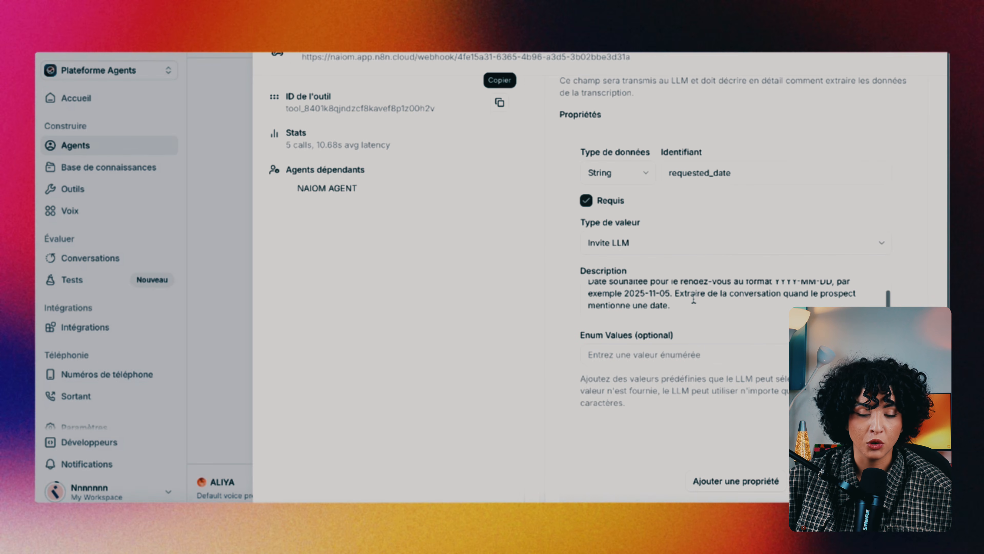
scroll(682, 355, up, 2)
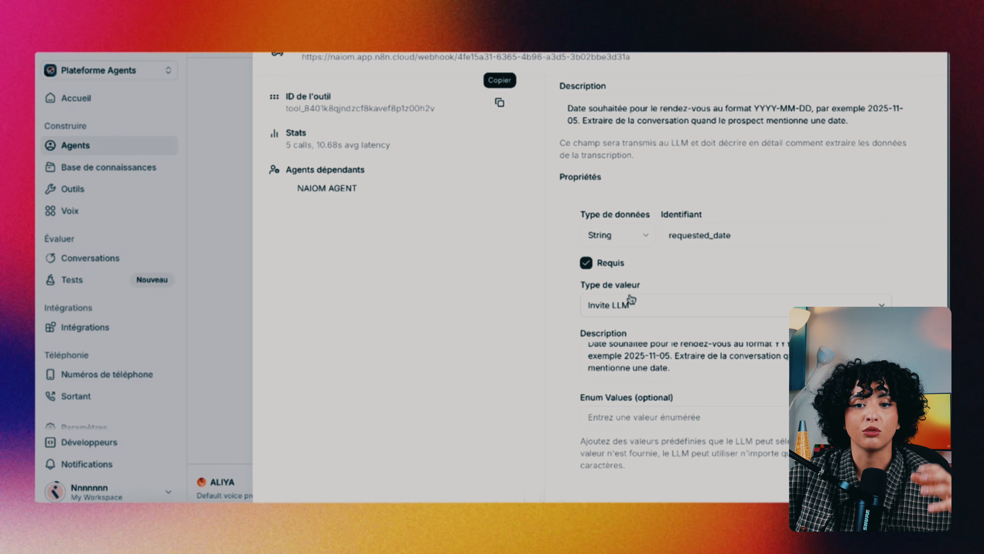
scroll(611, 301, up, 7)
scroll(611, 302, up, 15)
scroll(611, 301, down, 11)
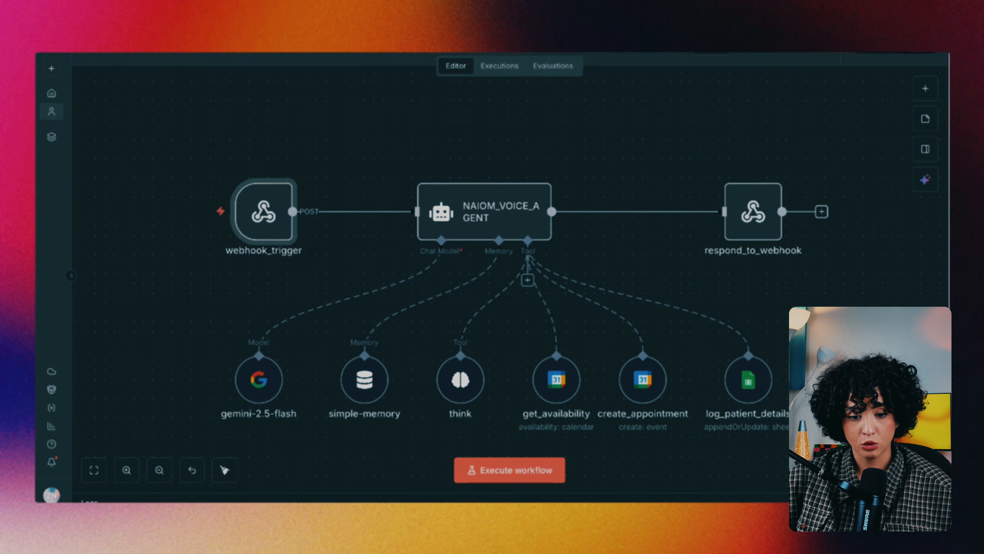
Close the tool details to show the three custom webhook tools in ElevenLabs
scroll(523, 356, right, 2)
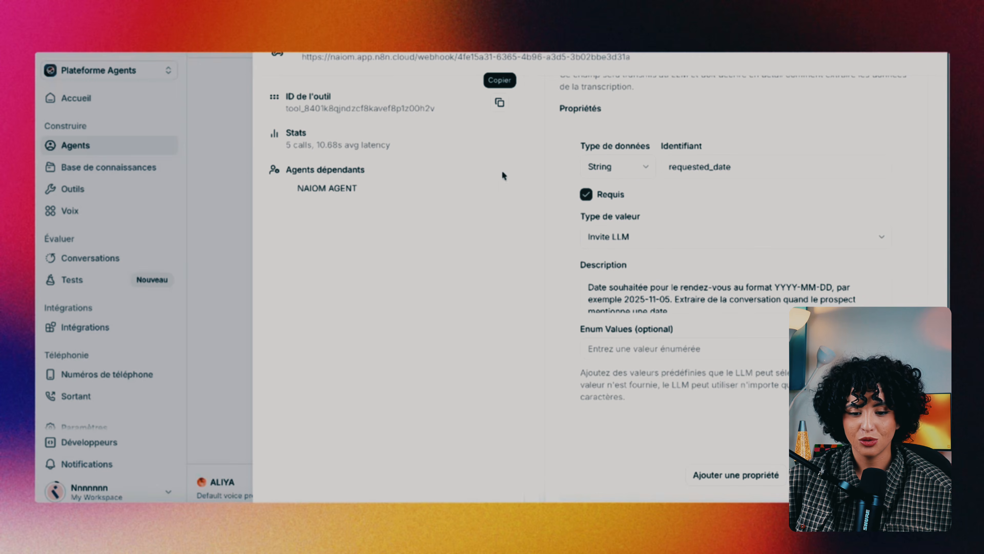
click(233, 161)
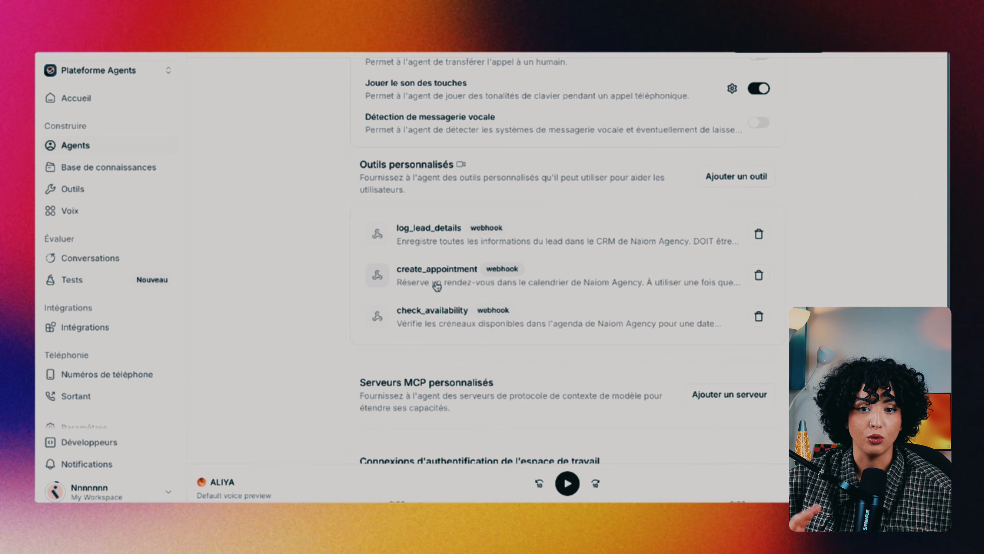
click(450, 287)
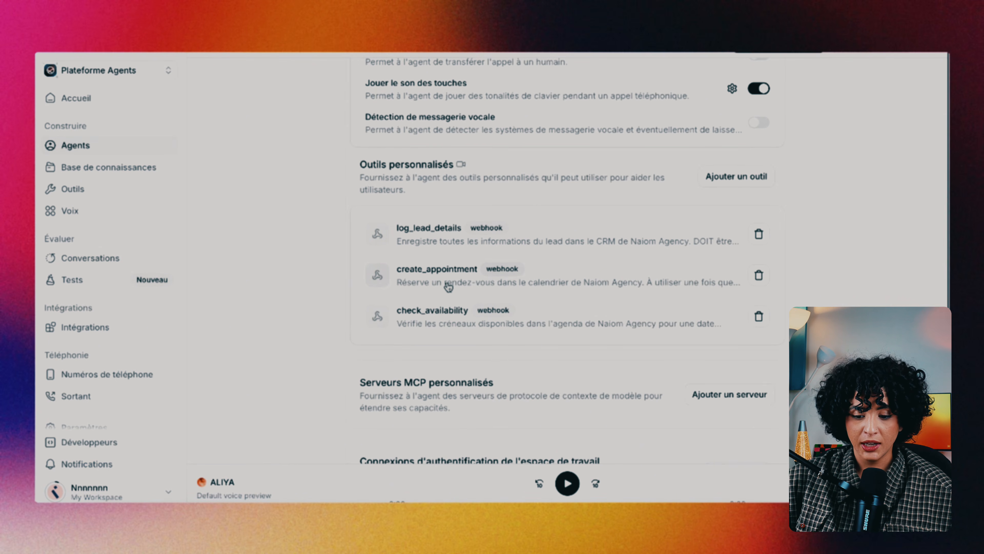
scroll(562, 262, down, 1)
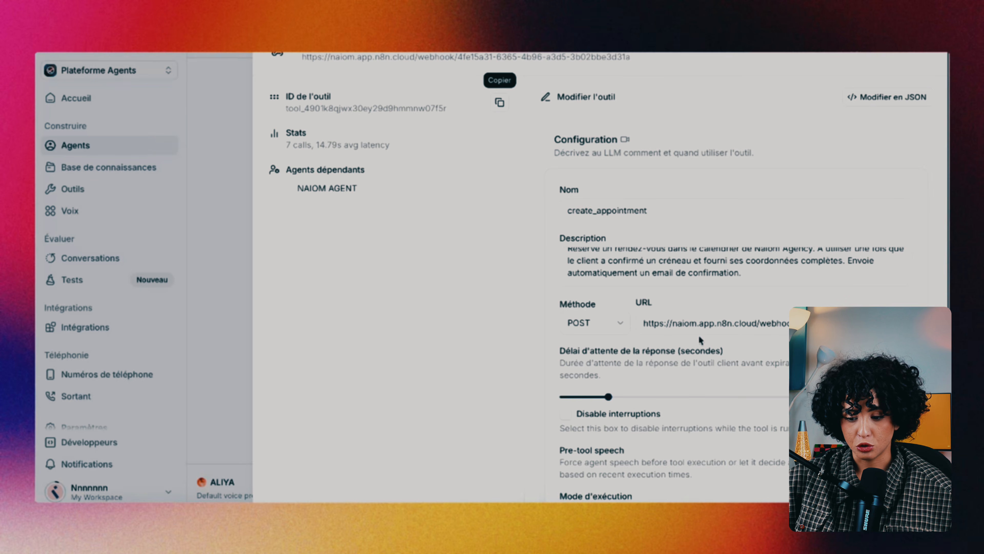
scroll(700, 341, down, 15)
scroll(694, 395, down, 6)
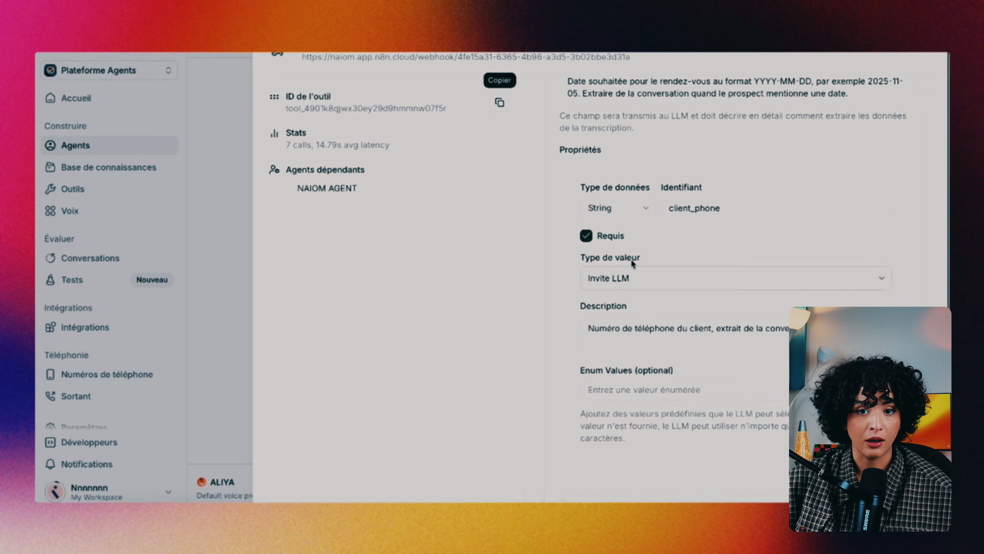
scroll(679, 251, down, 1)
scroll(659, 232, up, 2)
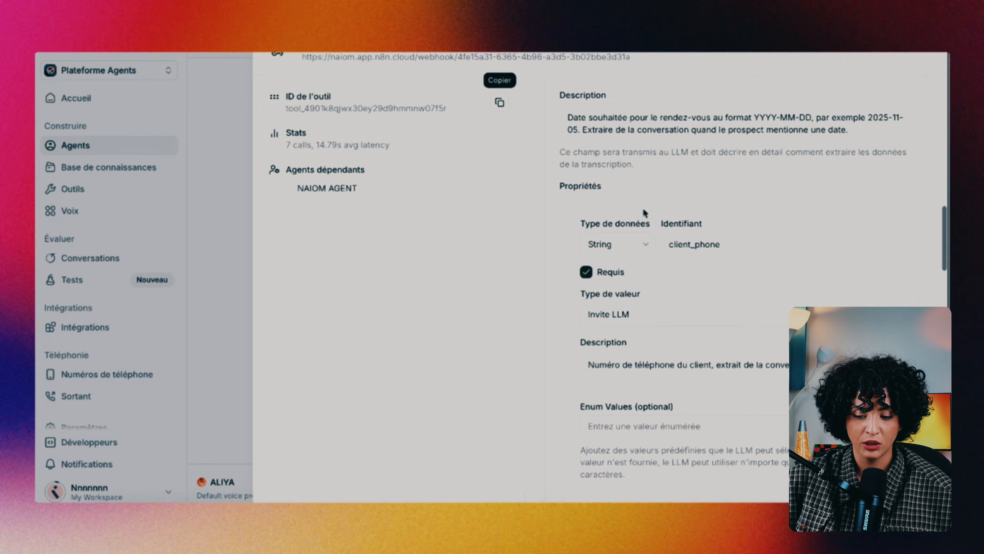
scroll(661, 229, up, 1)
scroll(661, 229, down, 1)
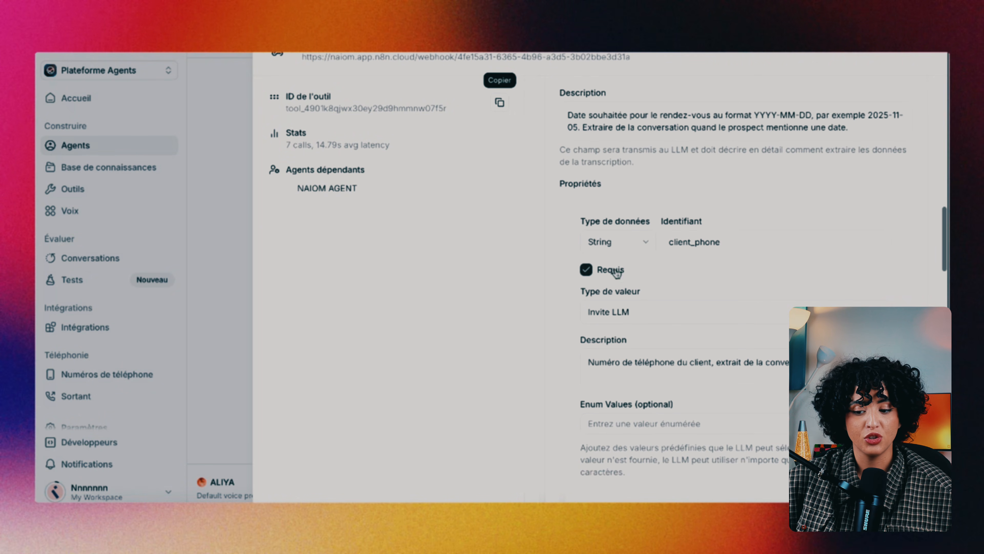
scroll(612, 307, down, 1)
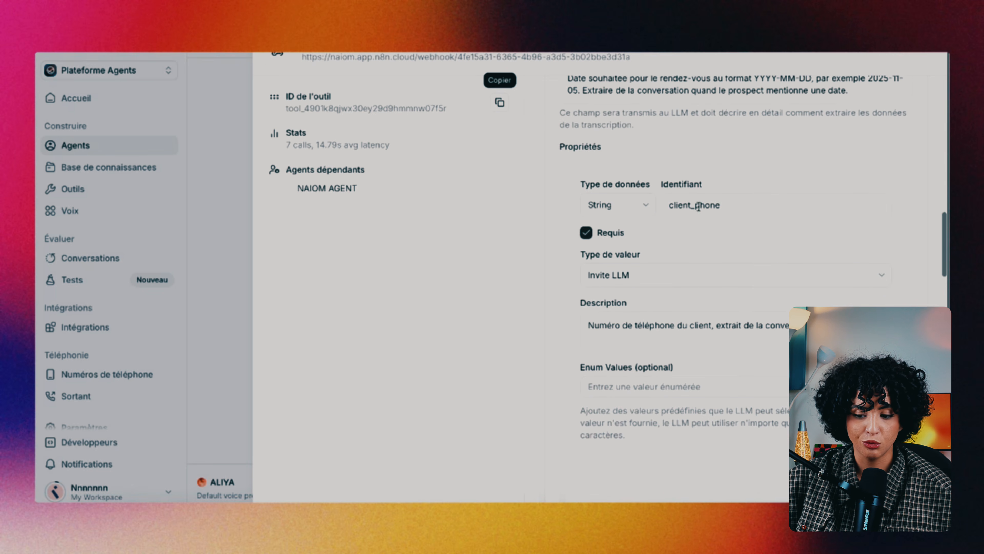
scroll(704, 254, down, 9)
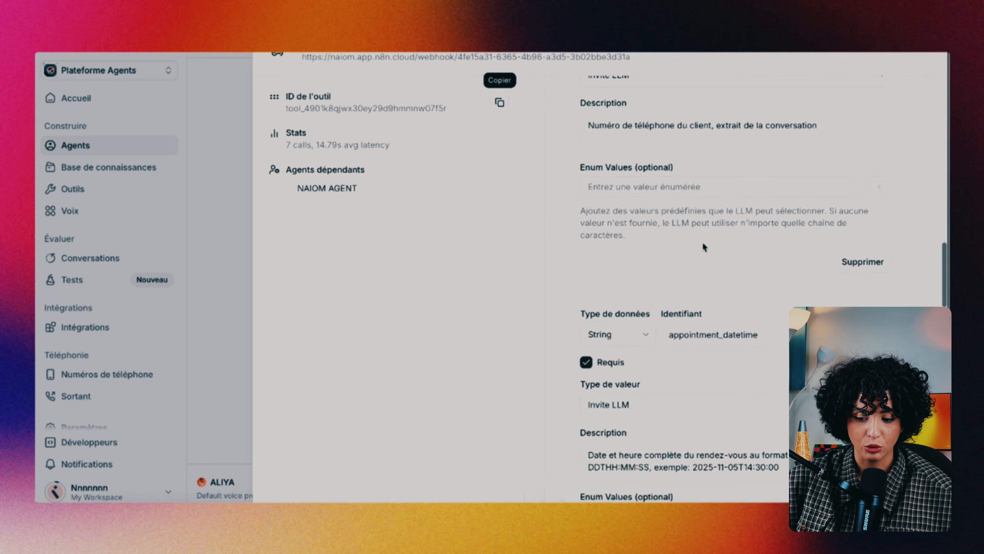
scroll(705, 248, down, 1)
scroll(752, 303, down, 5)
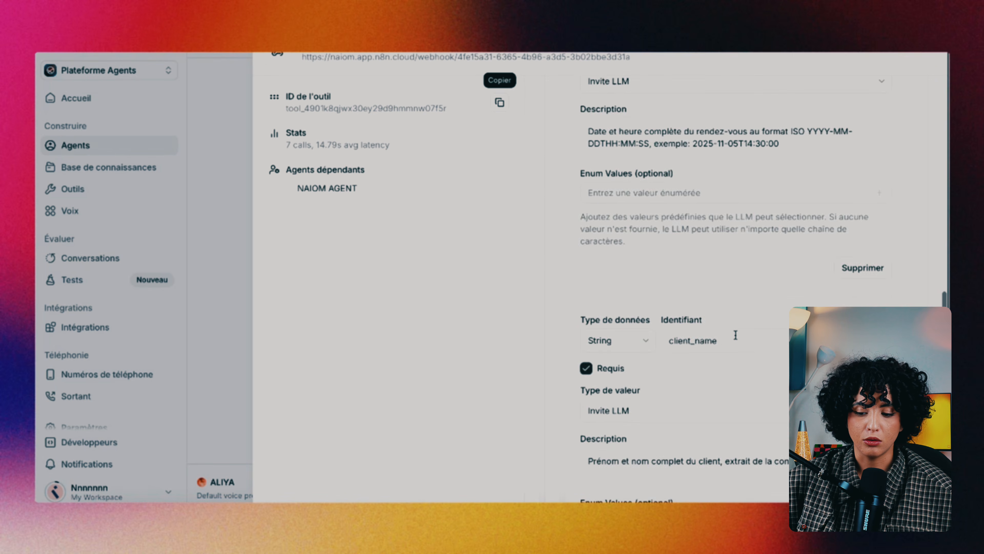
scroll(735, 334, up, 2)
scroll(697, 194, up, 1)
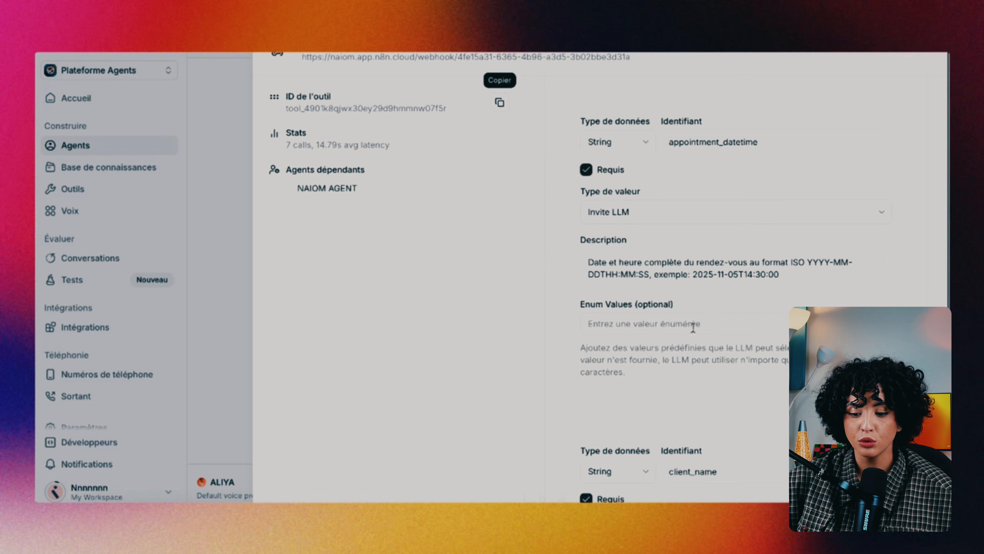
scroll(702, 302, down, 5)
scroll(699, 335, down, 12)
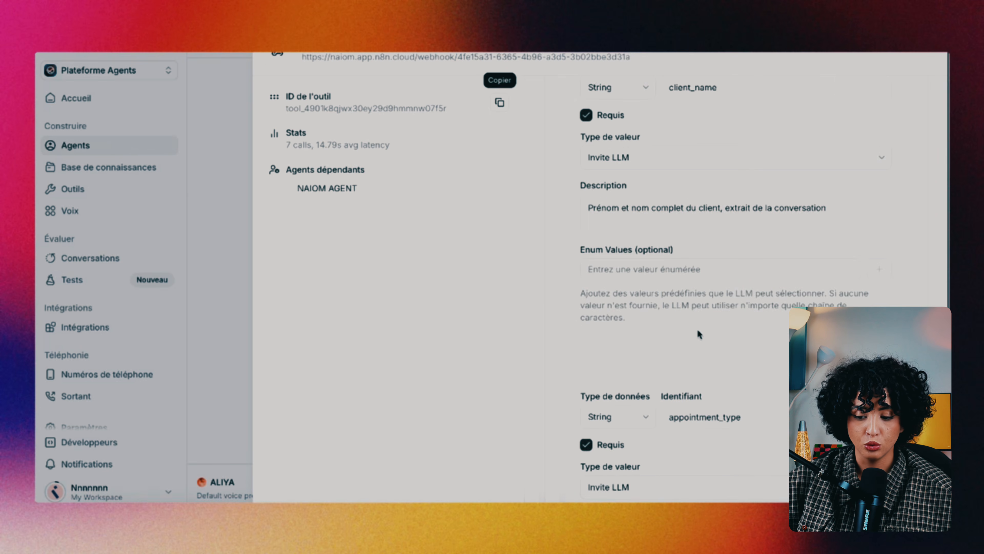
scroll(700, 334, down, 3)
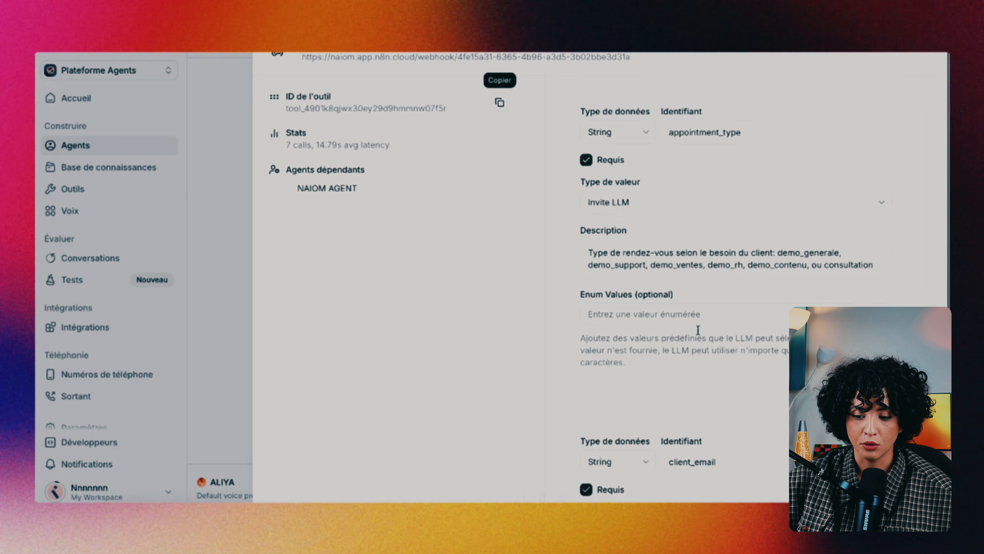
scroll(628, 245, down, 1)
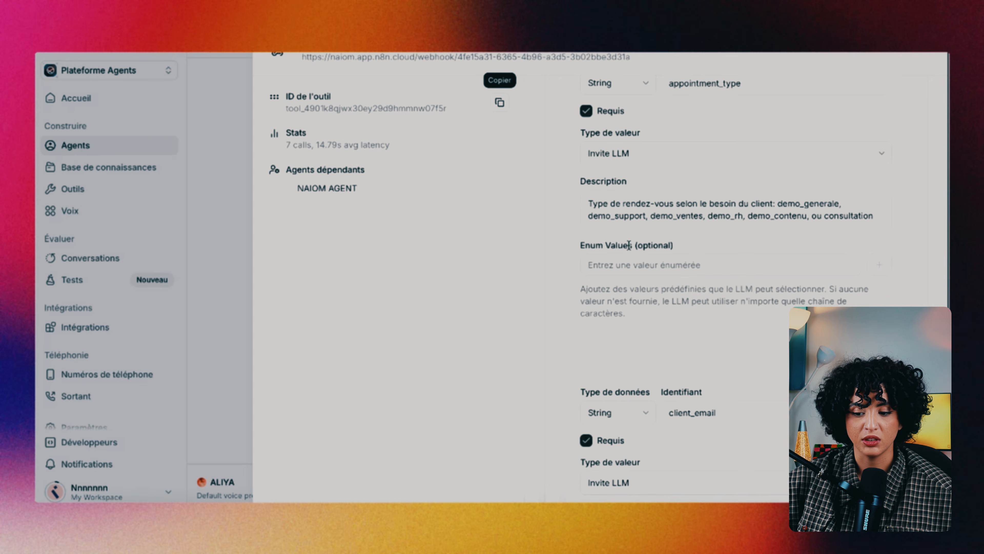
scroll(630, 248, up, 1)
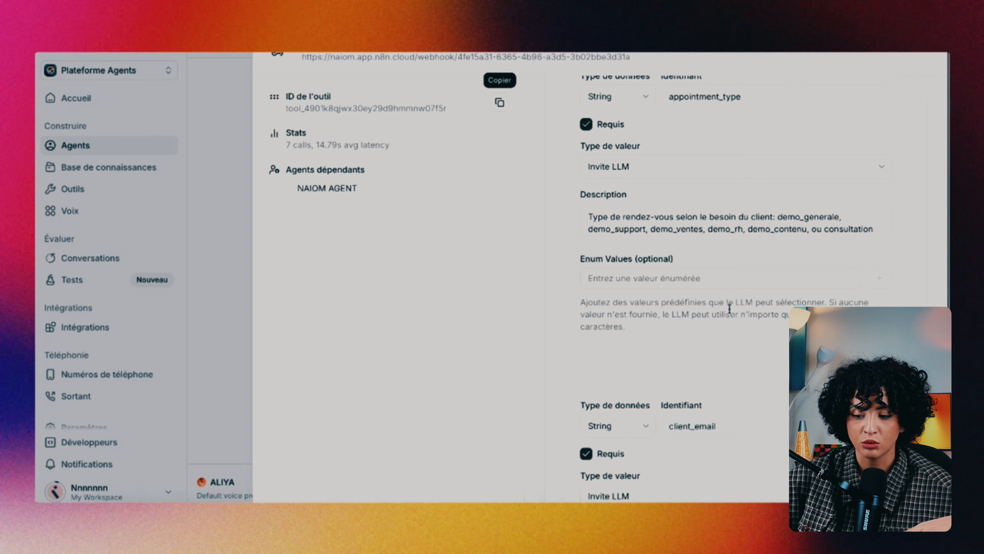
scroll(729, 308, down, 1)
scroll(729, 313, down, 10)
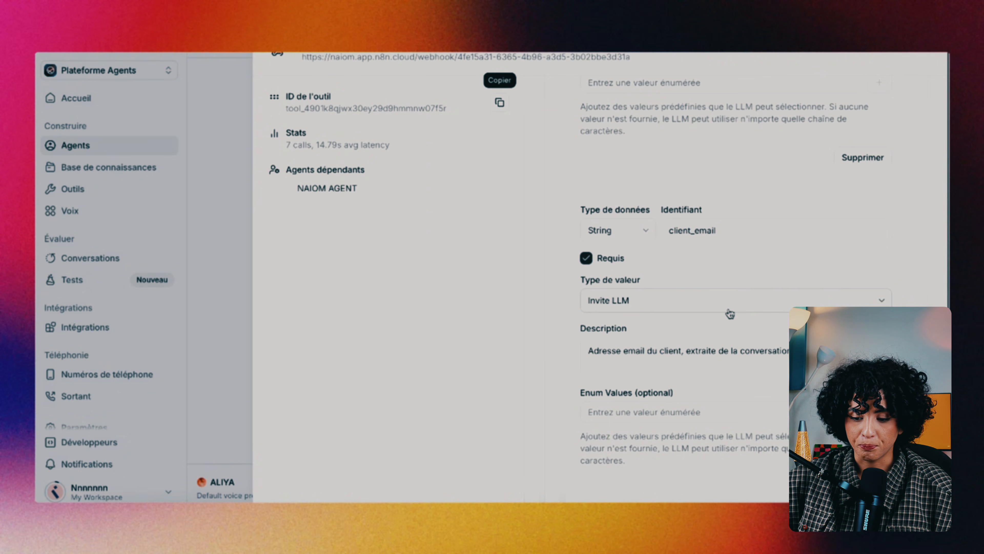
scroll(729, 312, up, 10)
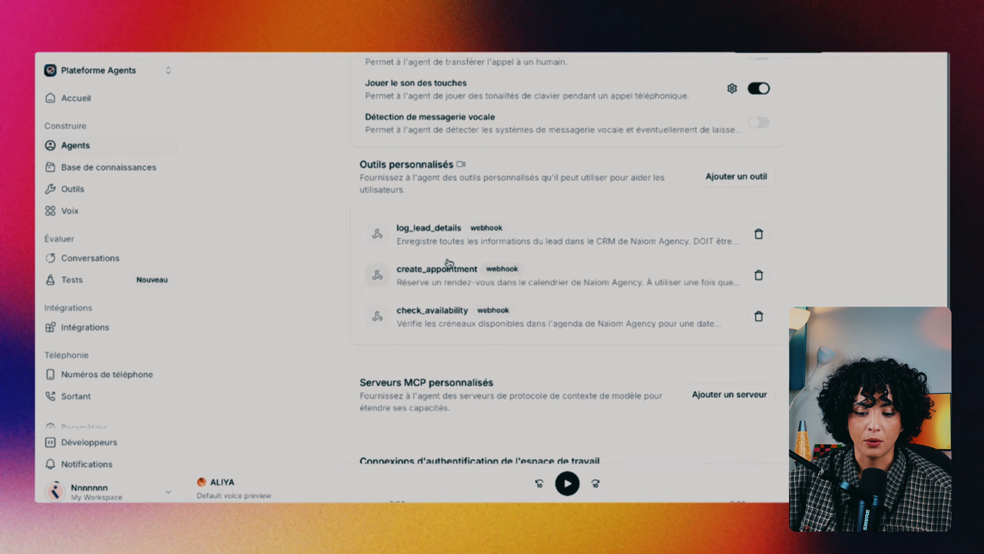
Review log_lead_details' properties: client_phone, required next_action with four enum values, and company_name
click(444, 242)
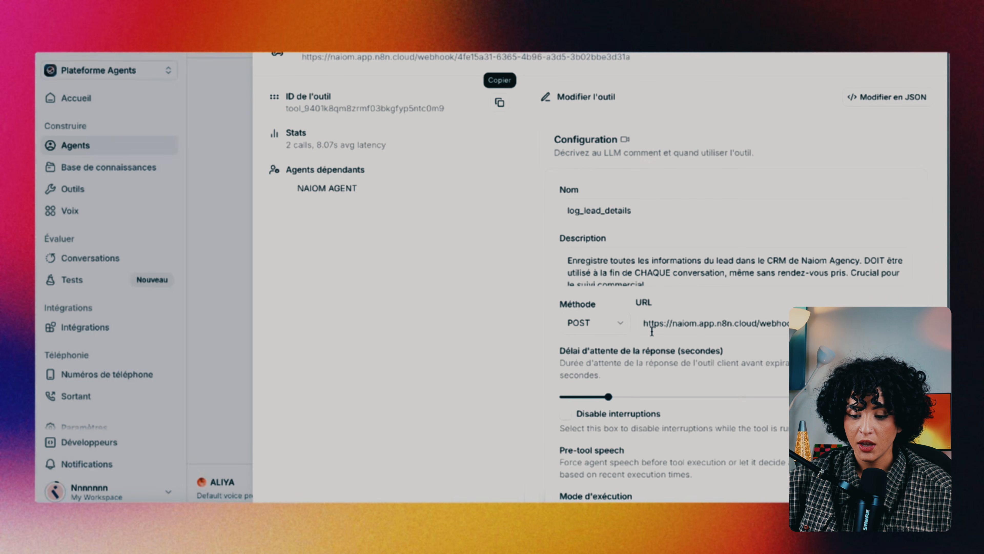
scroll(652, 331, down, 15)
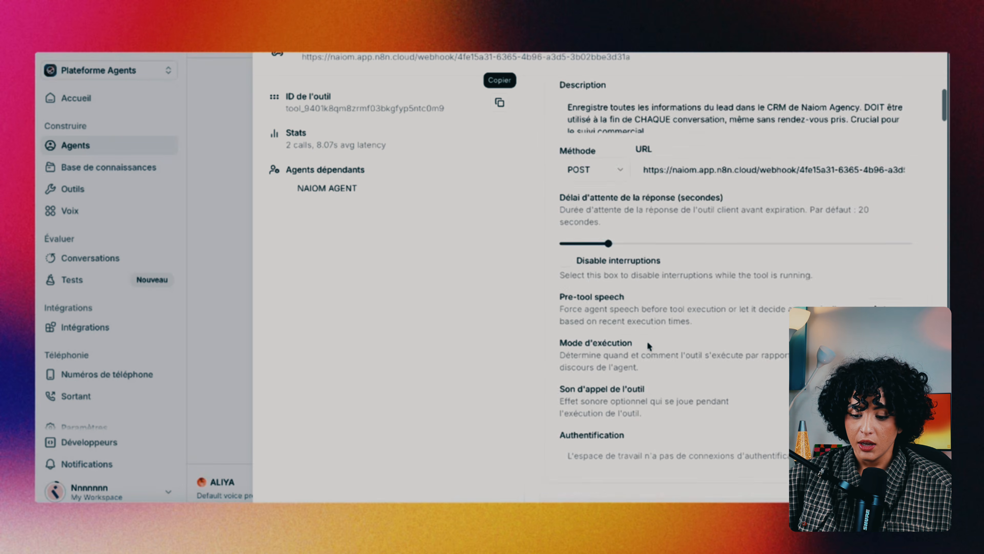
scroll(644, 354, down, 15)
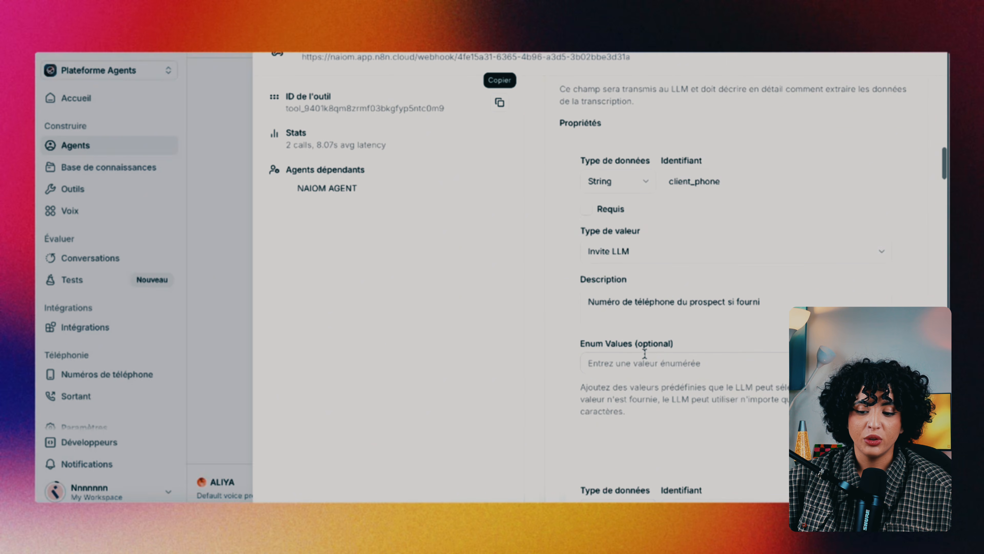
scroll(644, 353, down, 20)
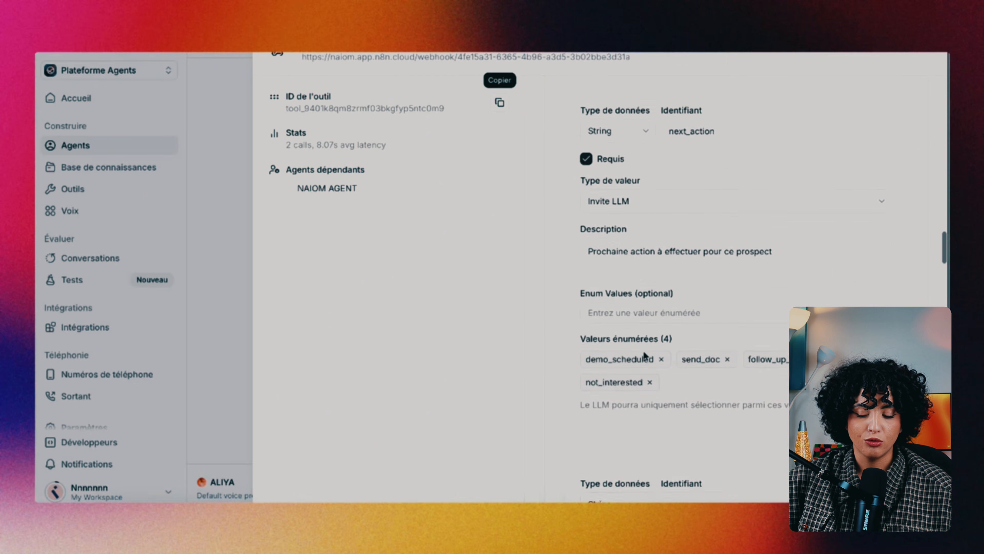
scroll(643, 354, down, 3)
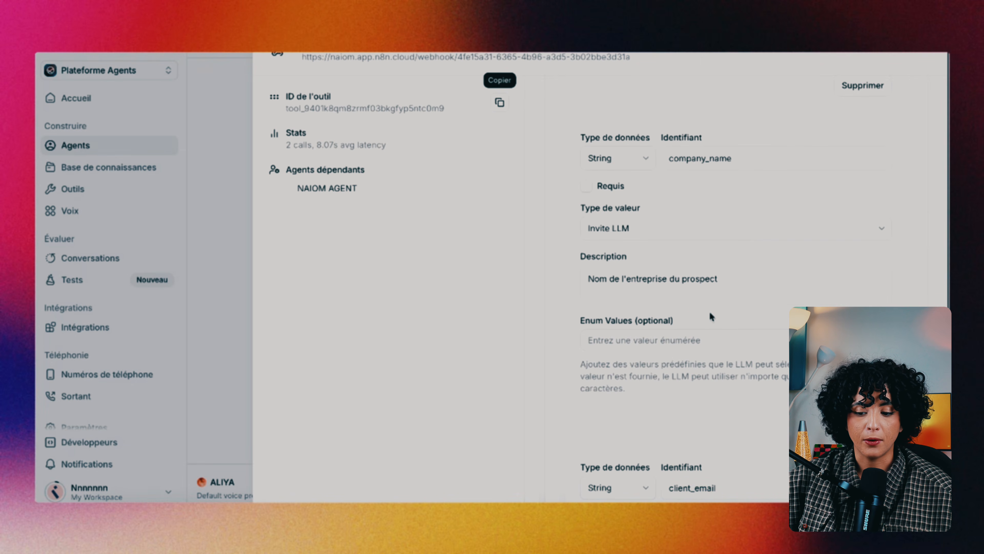
scroll(711, 317, down, 10)
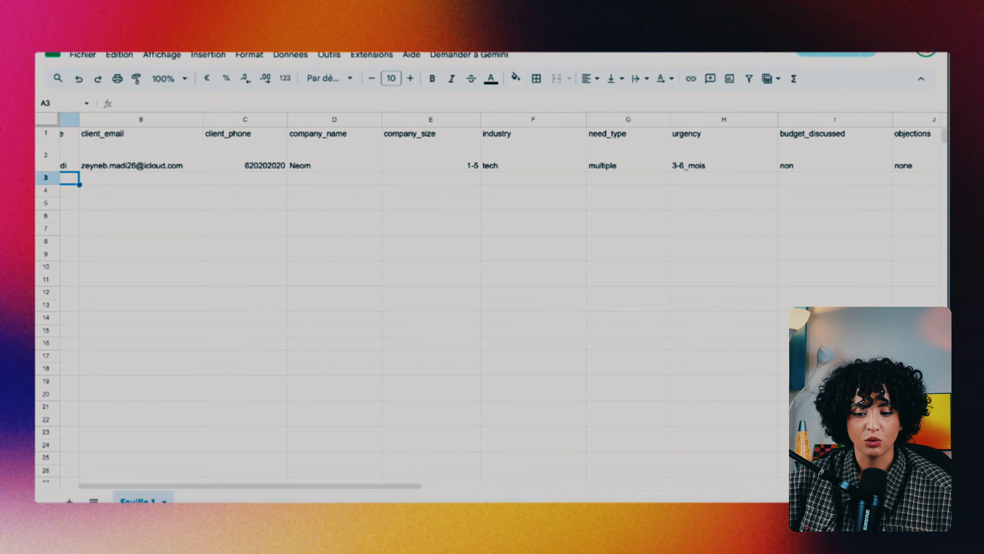
Check the logged lead in row 2 from client_email to notes, with next_action demo_scheduled
scroll(141, 166, left, 2)
scroll(141, 166, right, 4)
scroll(141, 166, left, 3)
scroll(143, 166, right, 5)
scroll(142, 166, right, 5)
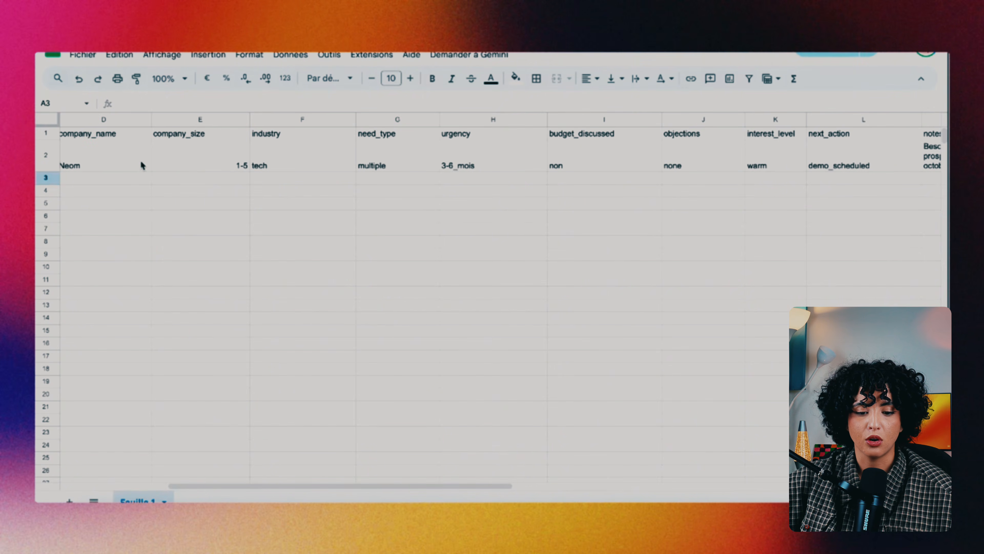
scroll(199, 171, up, 1)
scroll(200, 171, left, 1)
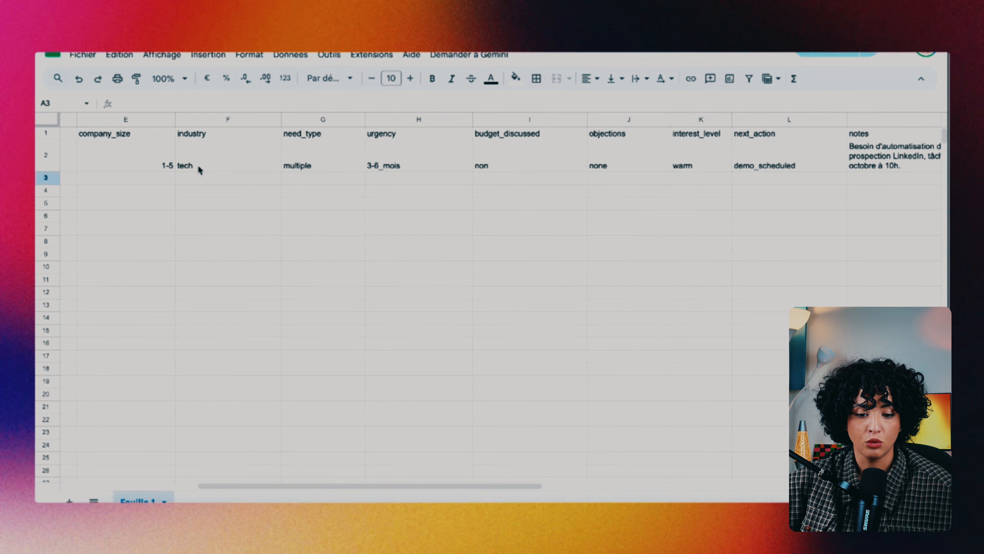
scroll(291, 182, right, 6)
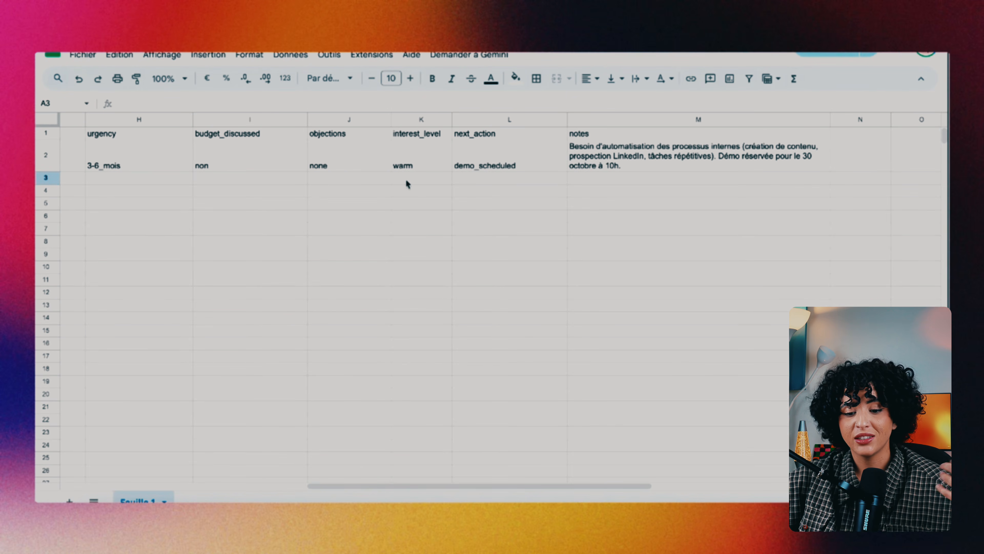
scroll(377, 189, left, 6)
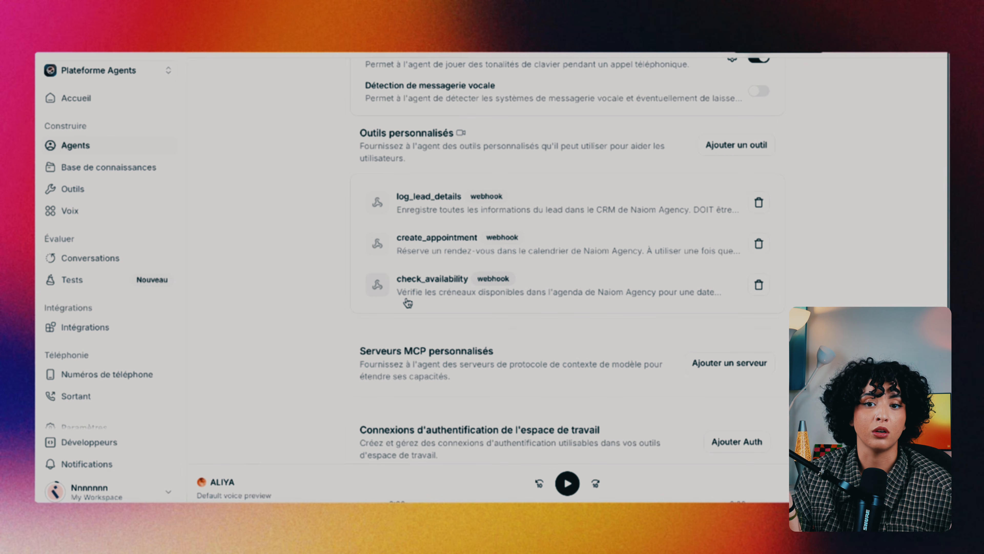
scroll(430, 252, up, 1)
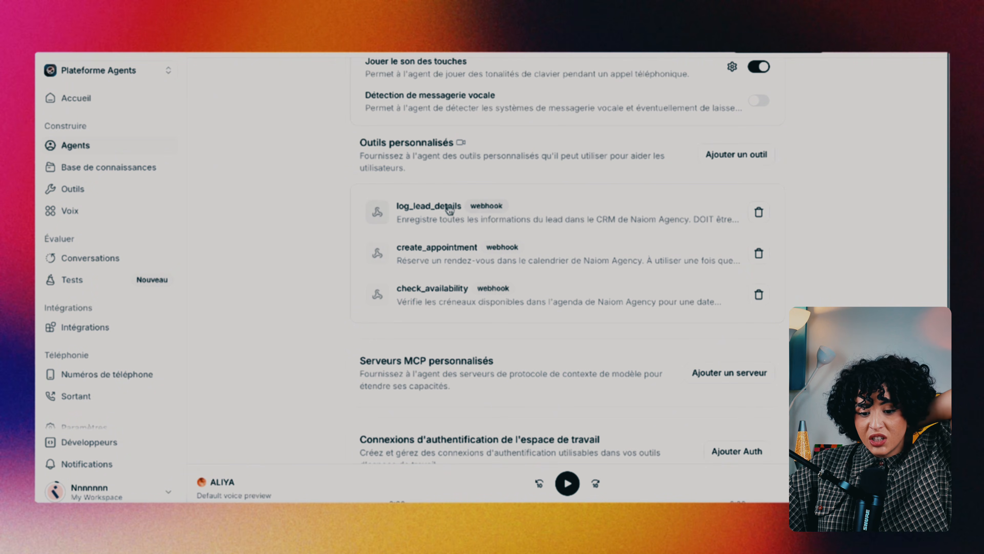
click(449, 220)
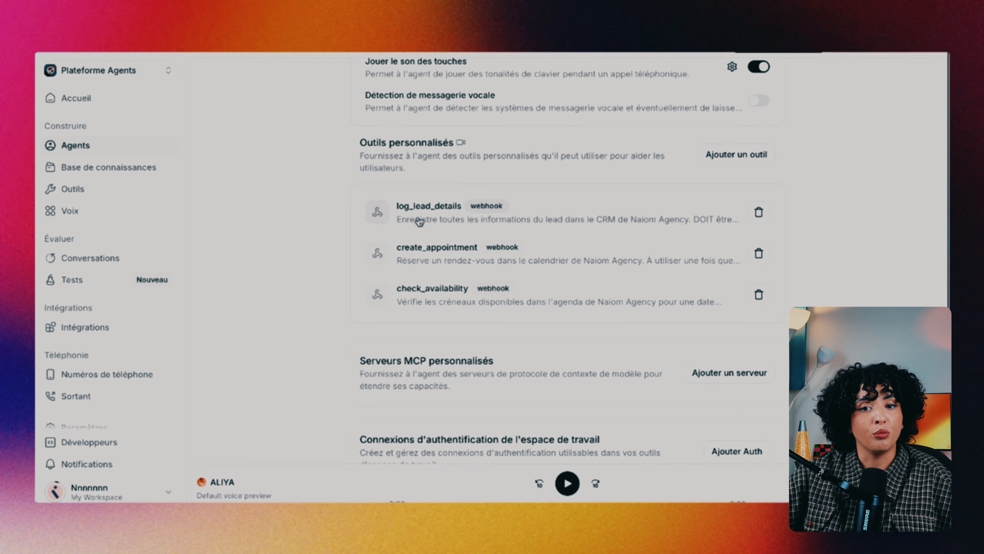
scroll(446, 295, down, 2)
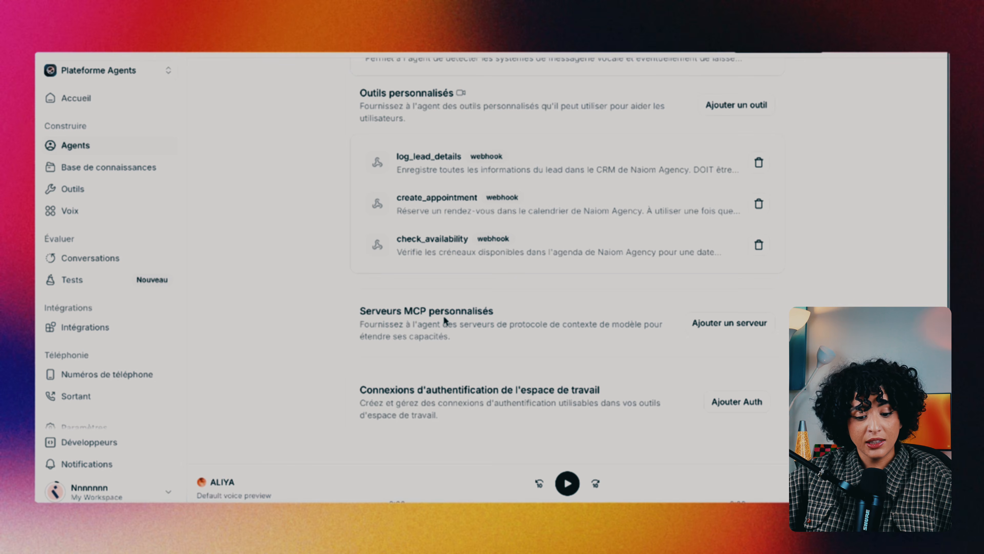
scroll(444, 315, up, 20)
scroll(445, 317, up, 15)
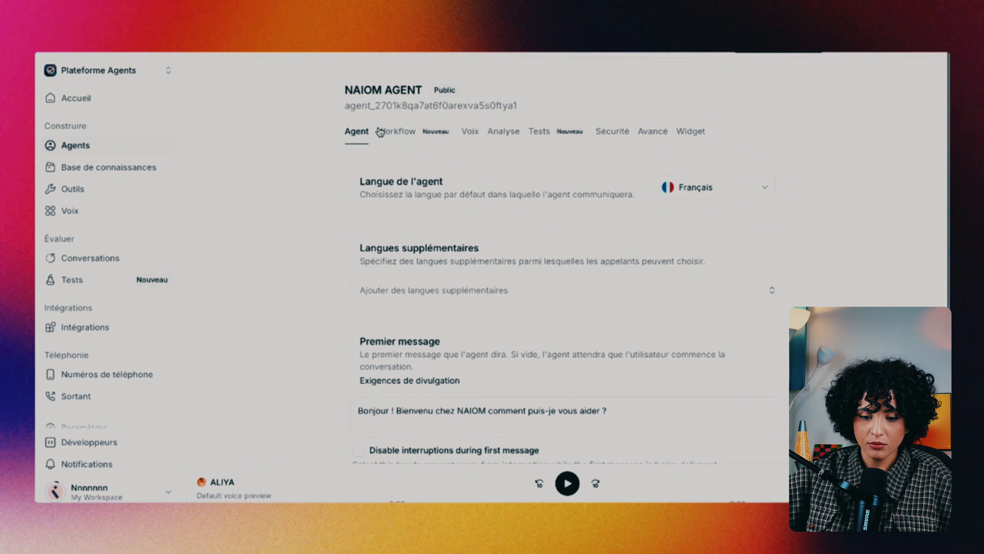
Check the agent's voice settings, keeping ALIYA as the selected voice
click(471, 139)
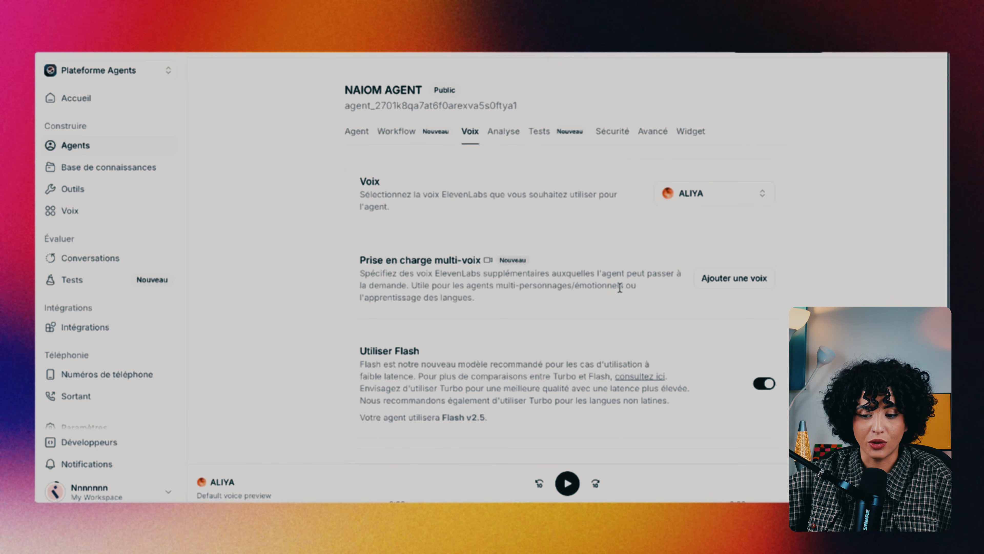
click(713, 200)
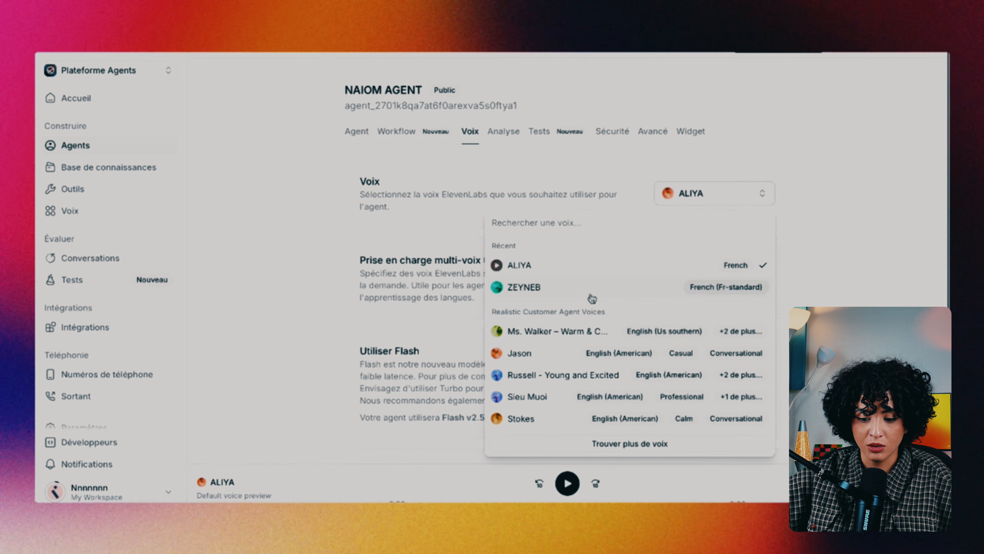
click(793, 116)
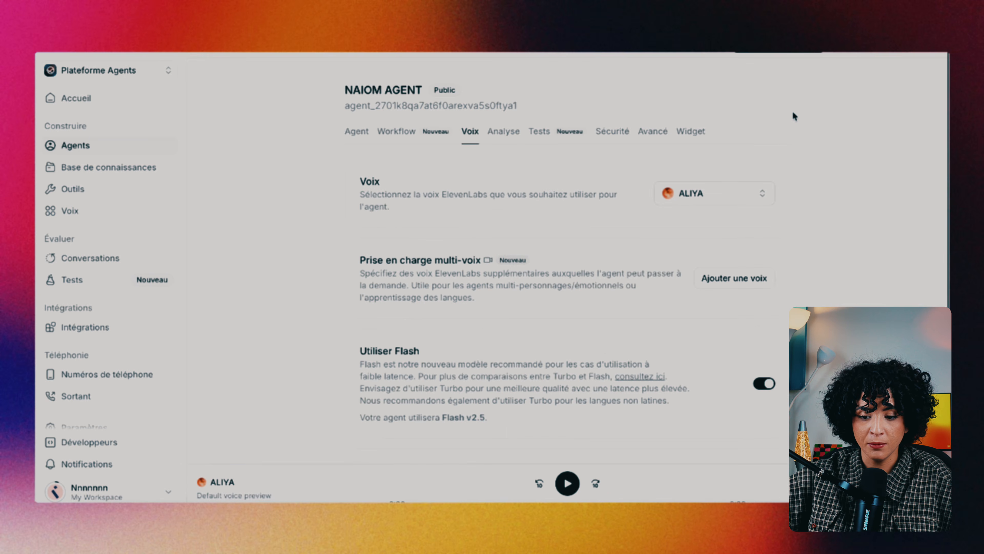
Look through the Analysis, Tests, Security and Advanced settings, ending on the Widget embed code
click(503, 132)
click(571, 131)
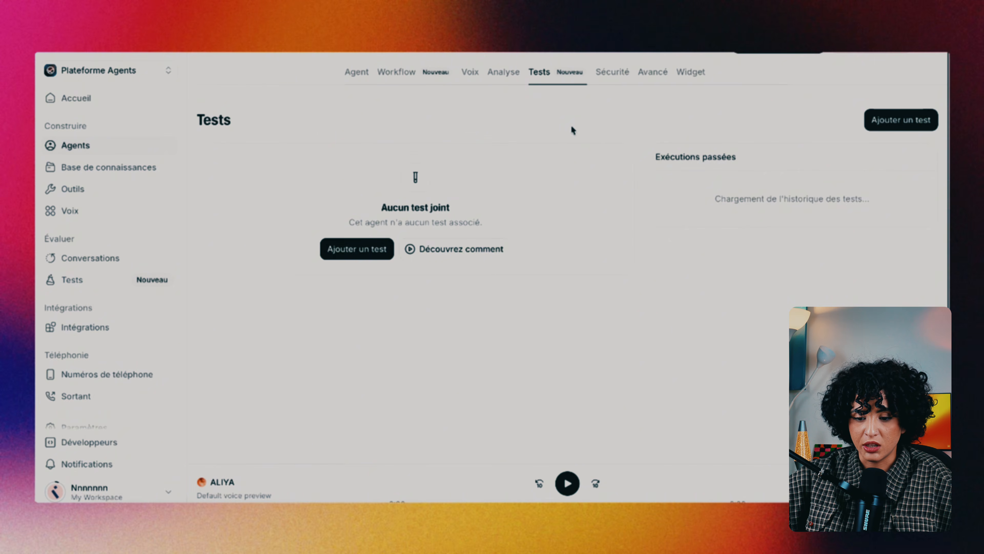
click(617, 69)
click(648, 130)
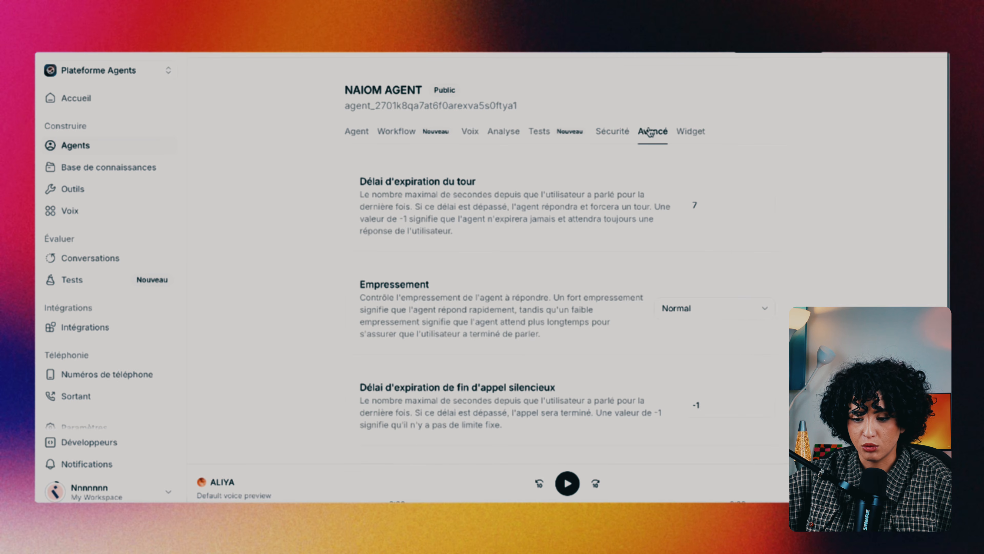
click(694, 132)
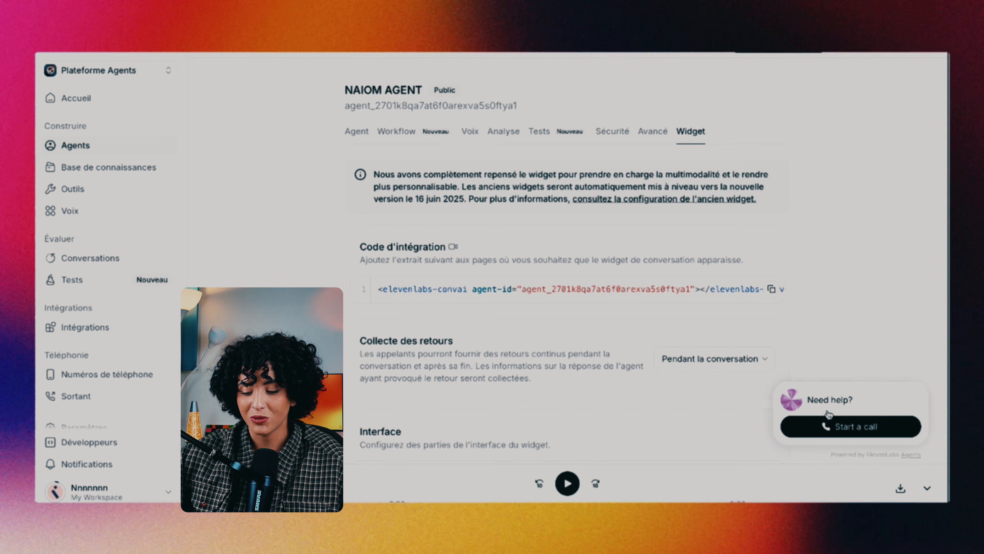
Start a test call from the widget preview, accept the terms, then collapse the call panel
click(861, 420)
click(897, 429)
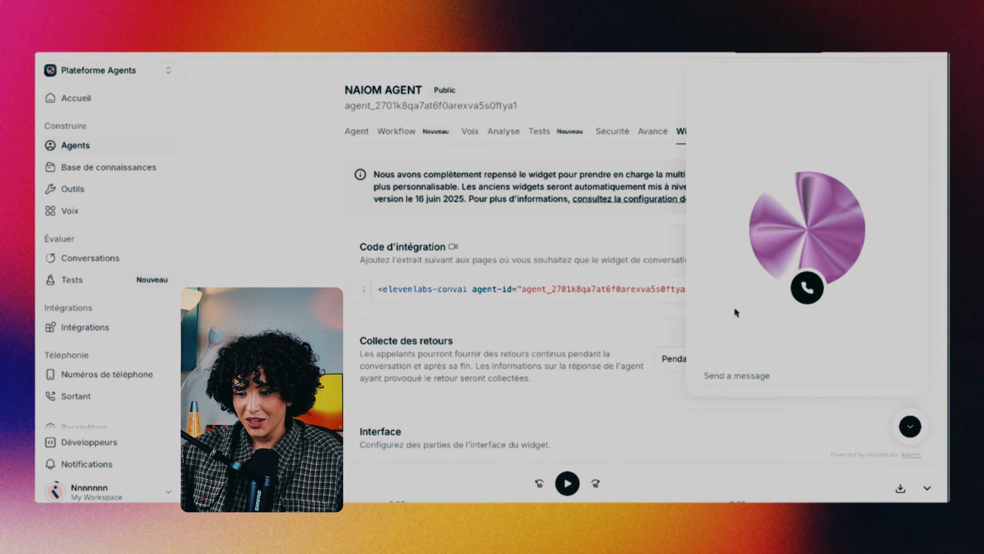
click(911, 427)
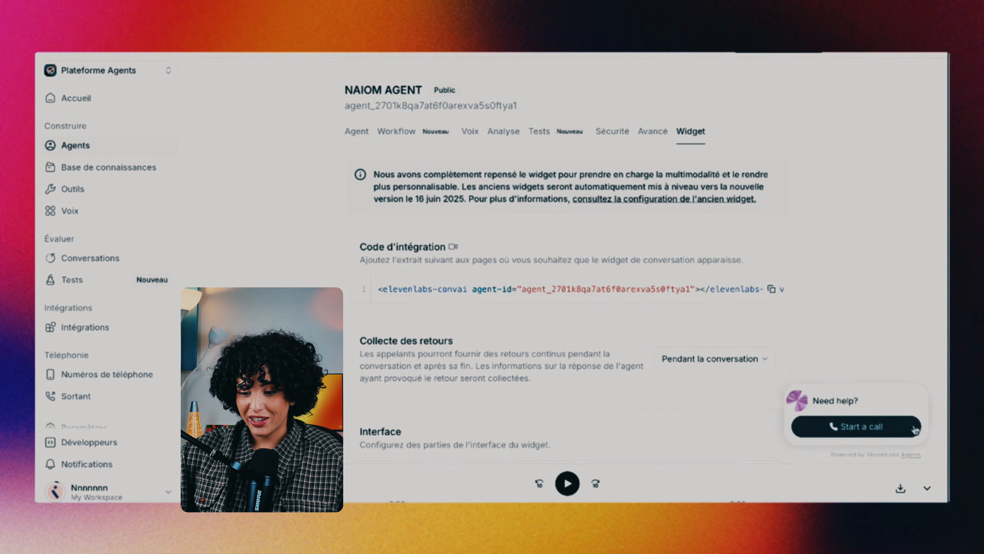
scroll(787, 208, down, 1)
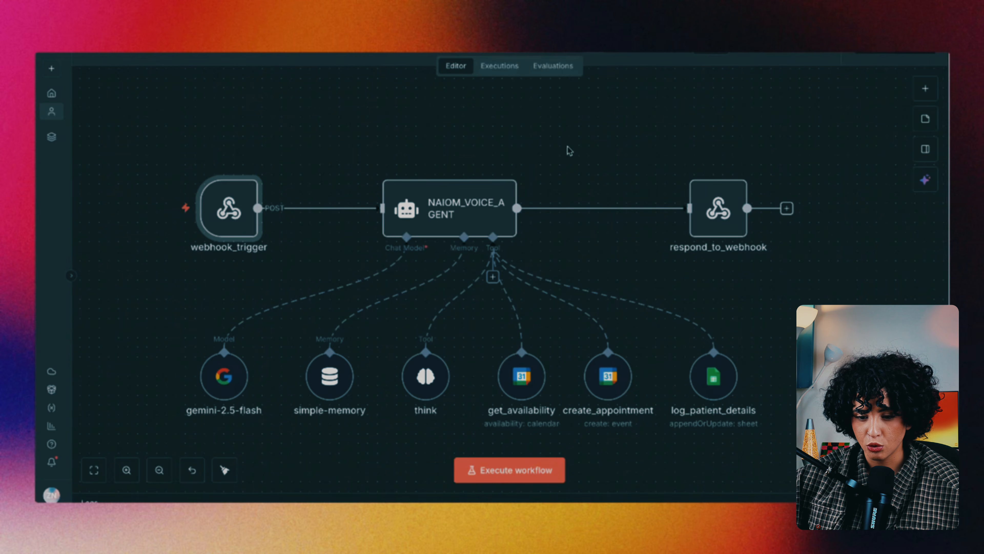
Look over the NAIOM_VOICE_AGENT workflow canvas and its connected tools
scroll(588, 171, left, 1)
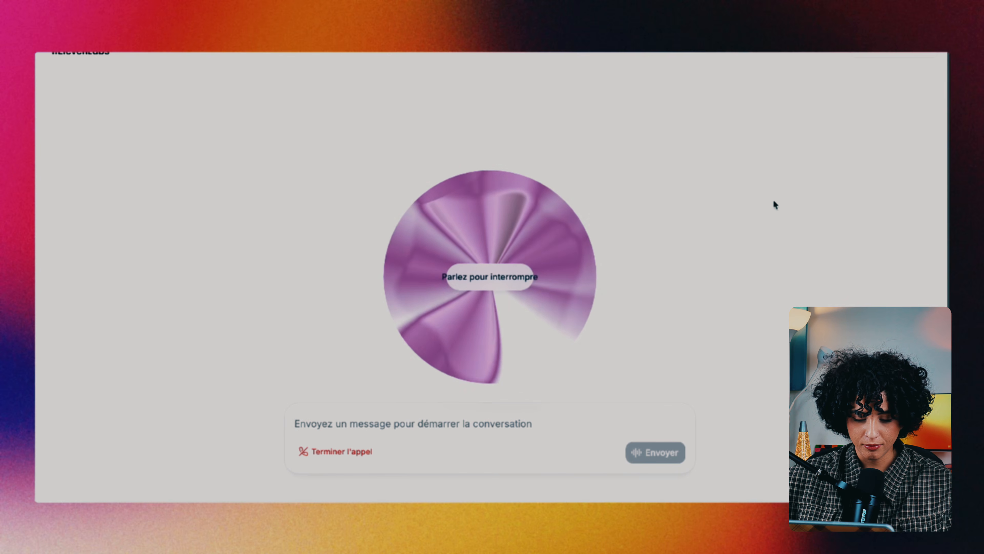
Talk with the agent, raising the volume, then view the workflow's Executions list
key(XF86AudioRaiseVolume)
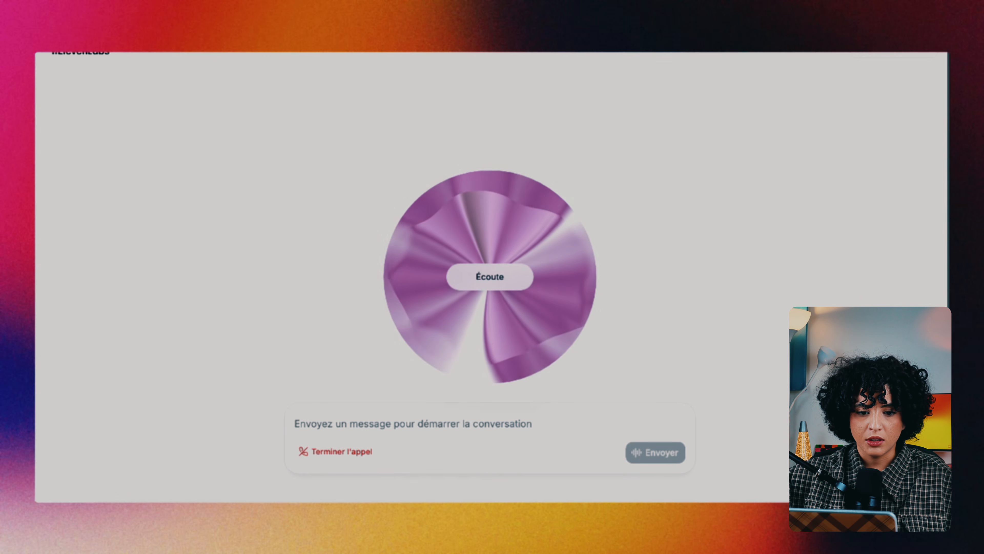
click(180, 49)
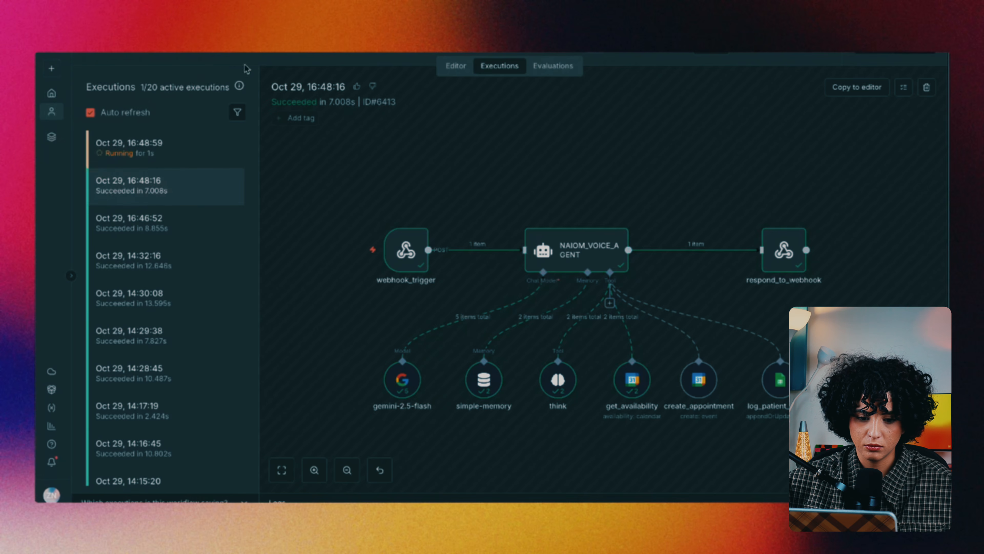
Send the caller's full name to the agent and inspect the 16:50:30 and 16:48:59 executions
click(184, 158)
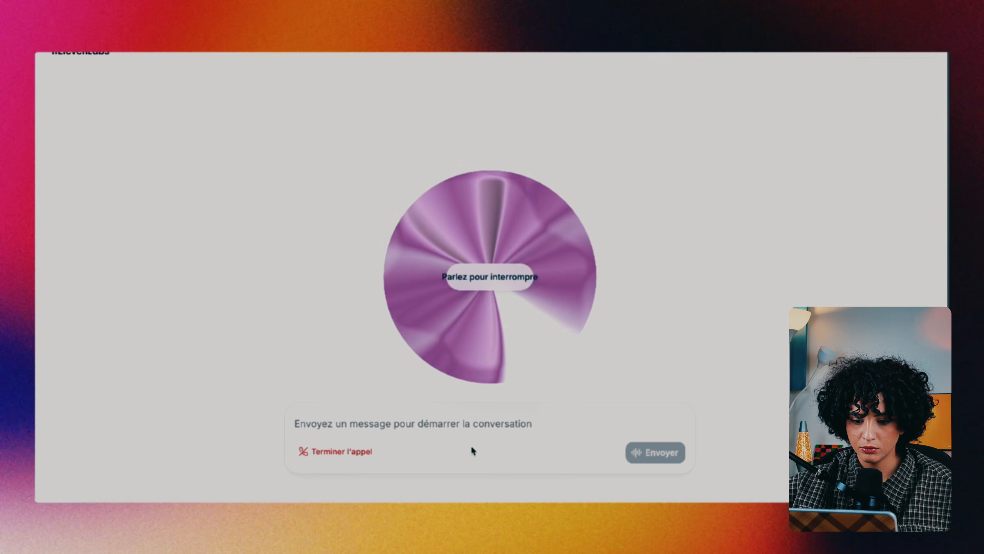
click(474, 450)
key(Return)
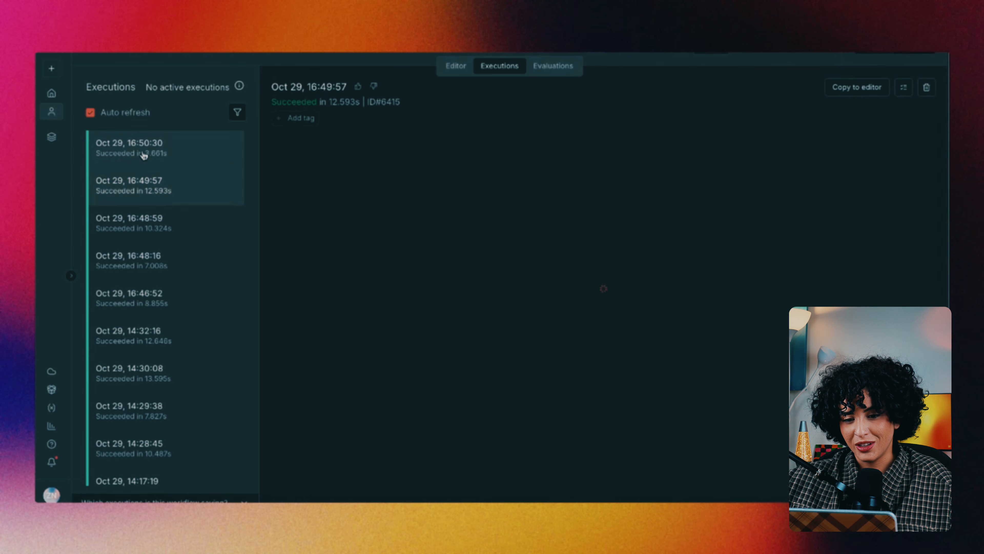
click(143, 155)
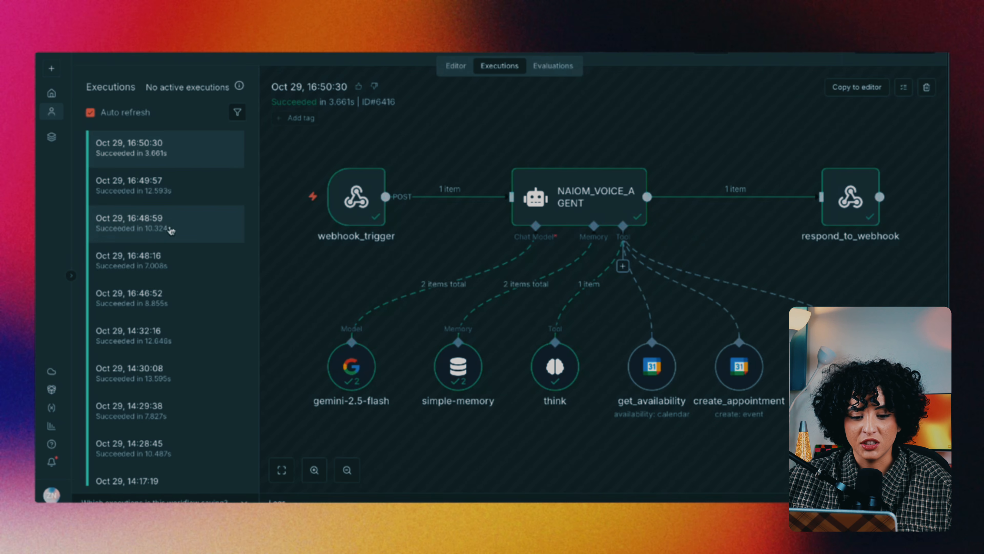
click(158, 232)
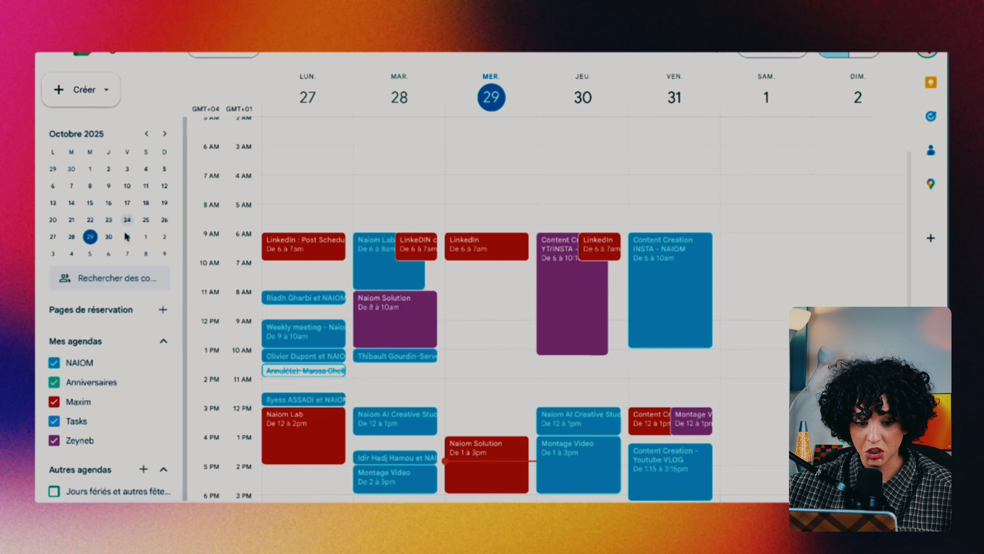
Open the demo appointment booked for Wednesday 5 November in next week's calendar
click(303, 55)
scroll(477, 363, down, 5)
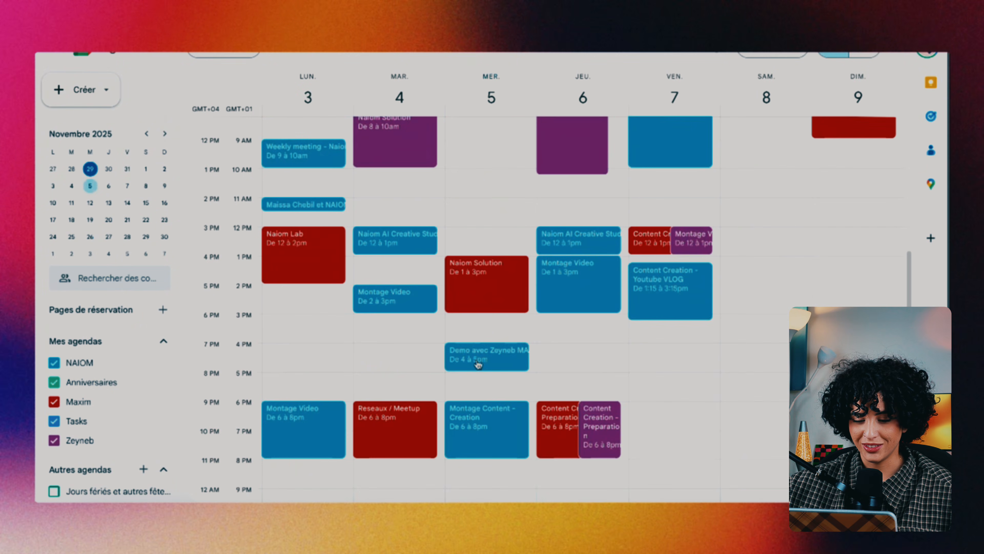
click(487, 338)
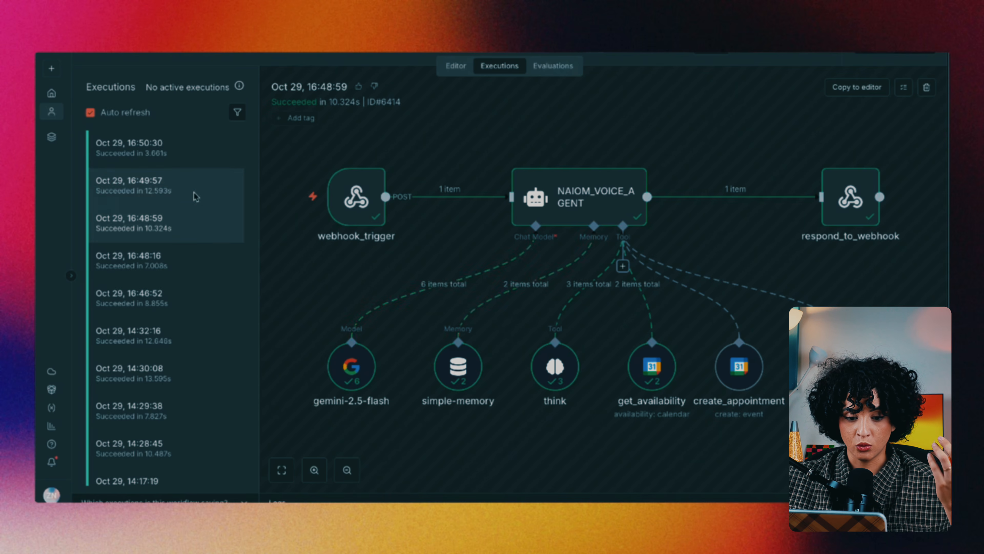
In n8n Executions, view the 16:49:57 run, then the 16:50:30 run details
click(197, 194)
click(165, 157)
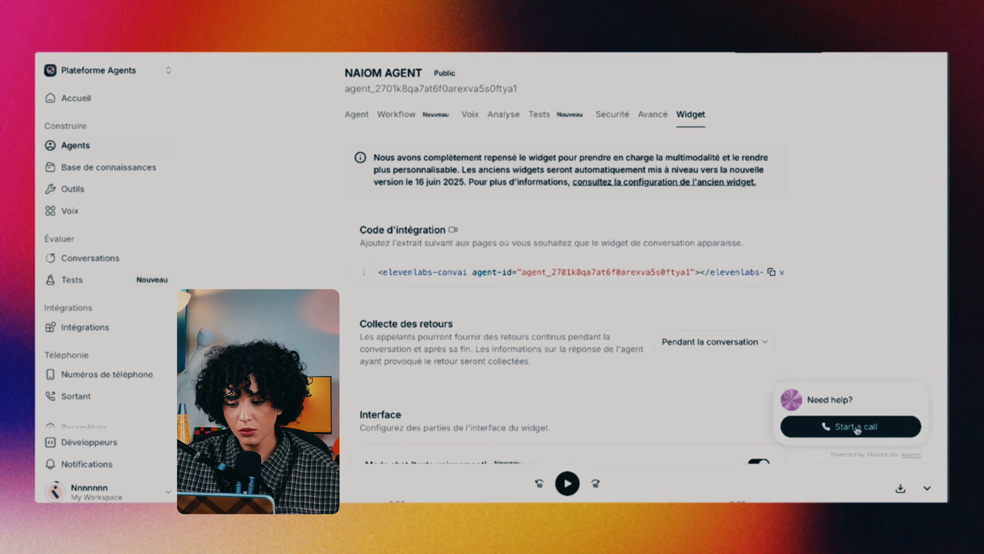
Expand the NAIOM AGENT widget preview to reveal its call button and message field
click(845, 421)
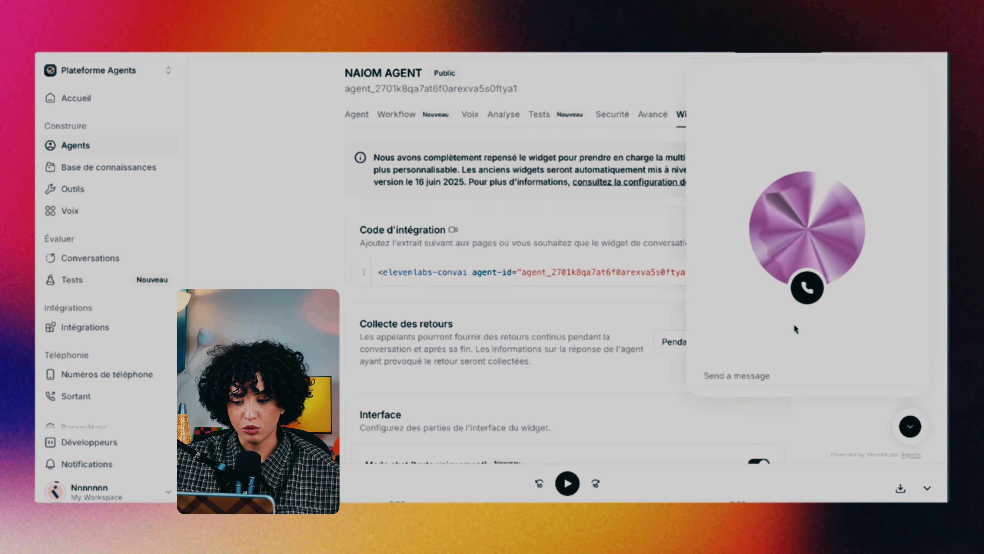